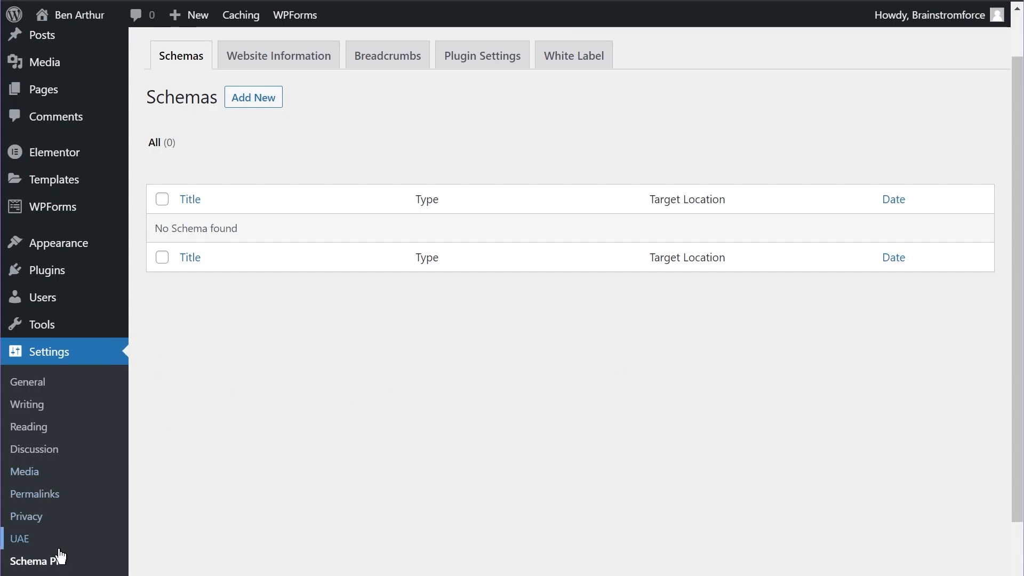
- Start adding a new schema and review the available schema types
{"action": "left_click", "coordinate": [237, 97]}
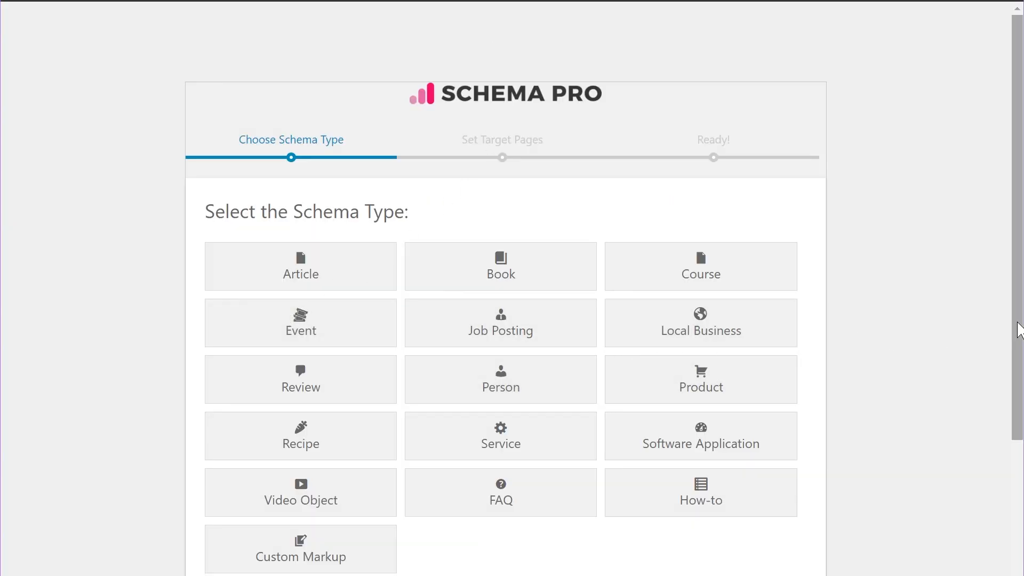
{"action": "left_click_drag", "start_coordinate": [1018, 327], "coordinate": [1017, 378]}
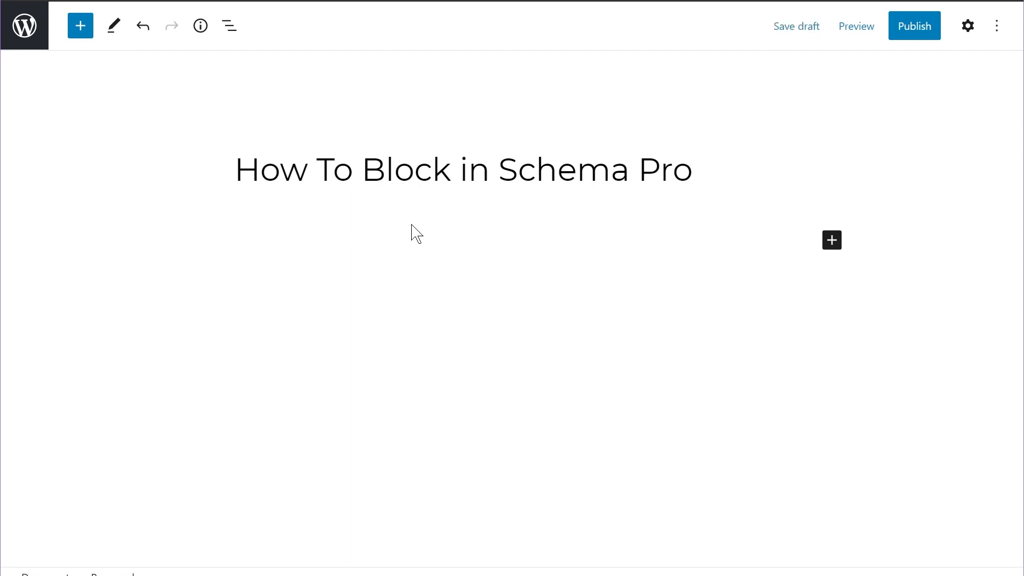
- Insert the How-to - Schema Pro block below the title of the "How To Block in Schema Pro" post
{"action": "type", "text": "/ho"}
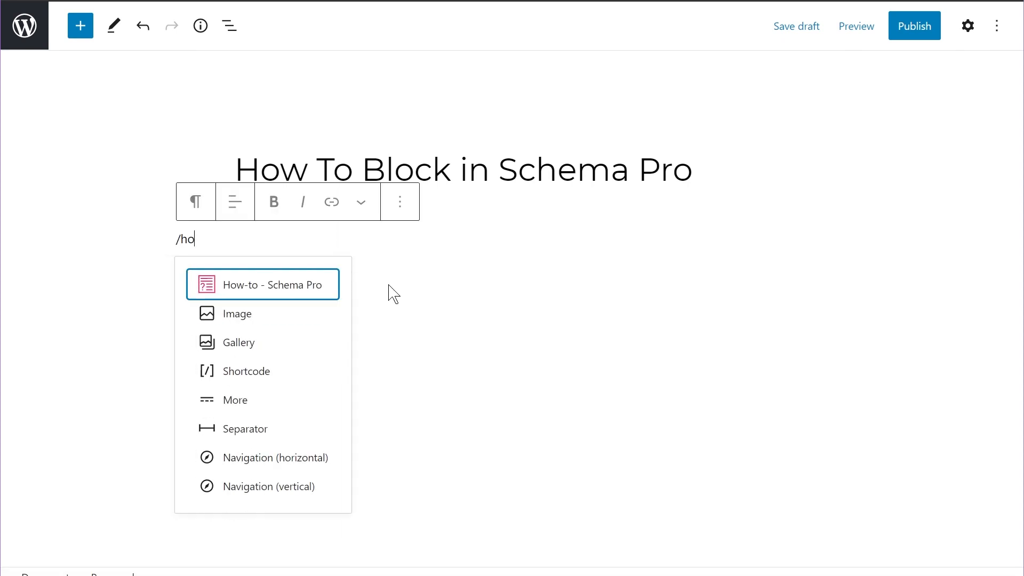
{"action": "left_click", "coordinate": [284, 298]}
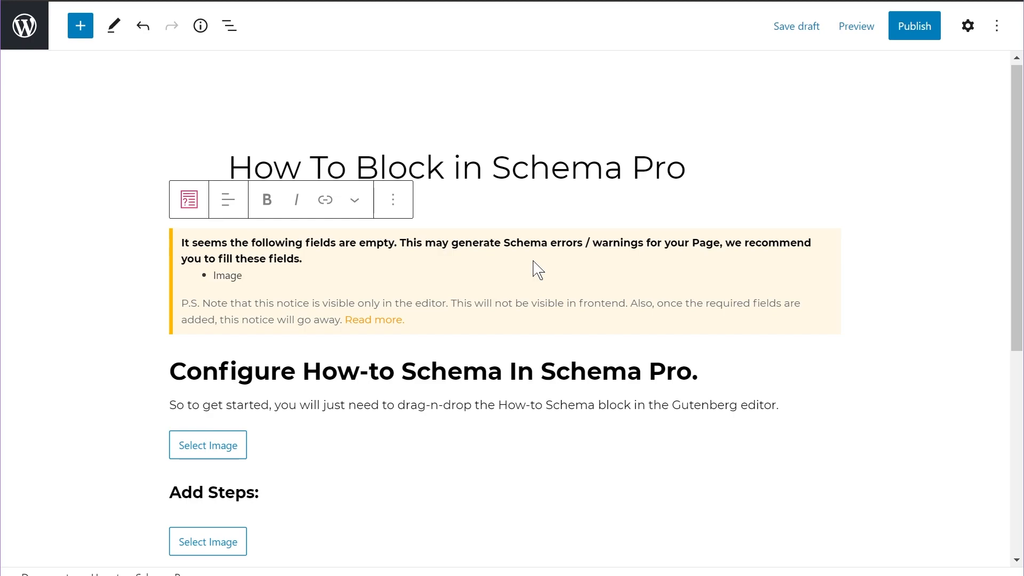
- Examine the inserted How-to block from its empty-fields notice down to its image and step placeholders
{"action": "scroll", "coordinate": [532, 266], "scroll_direction": "down", "scroll_amount": 6}
{"action": "scroll", "coordinate": [530, 267], "scroll_direction": "up", "scroll_amount": 3}
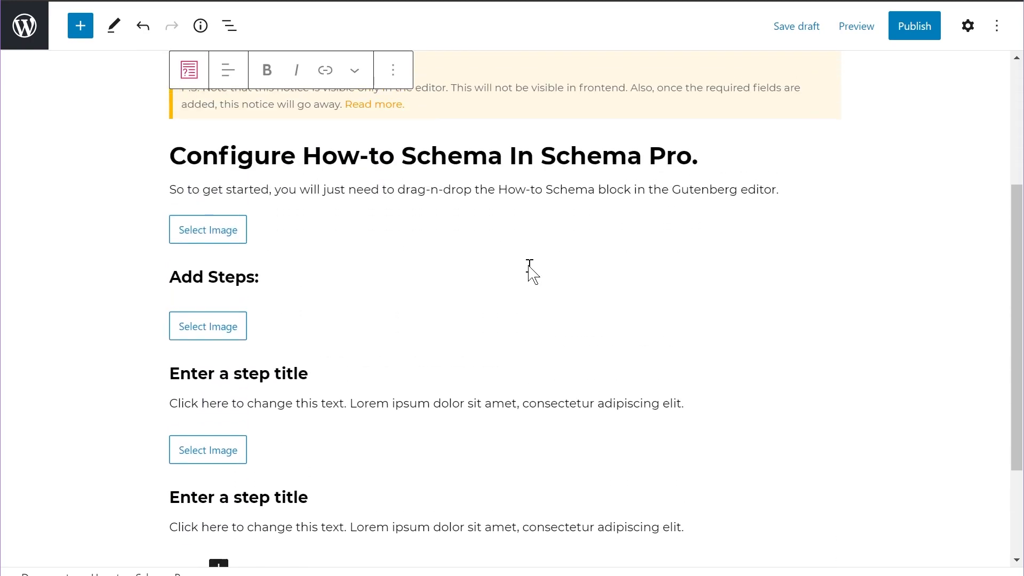
{"action": "scroll", "coordinate": [527, 267], "scroll_direction": "down", "scroll_amount": 1}
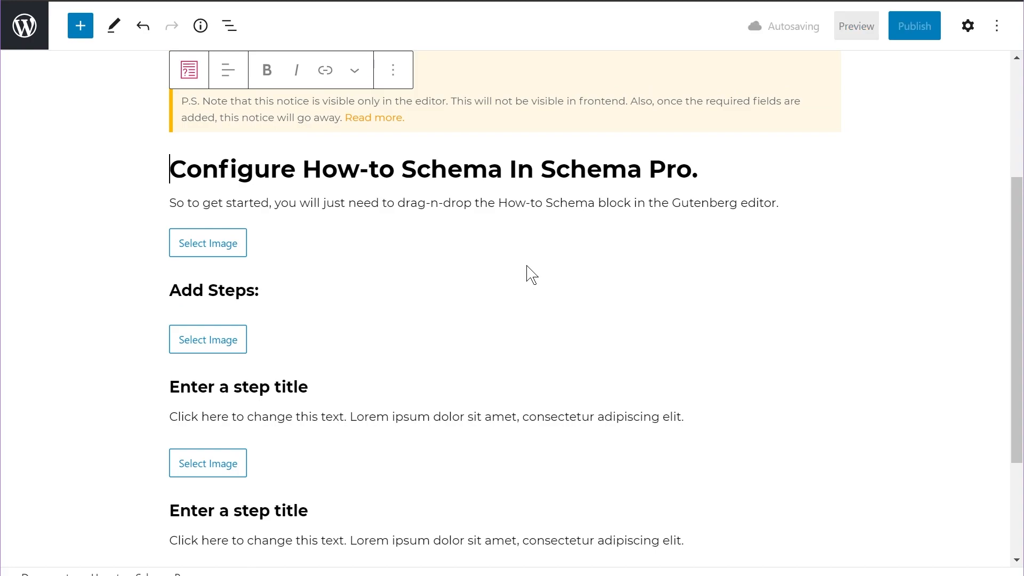
{"action": "scroll", "coordinate": [529, 275], "scroll_direction": "up", "scroll_amount": 4}
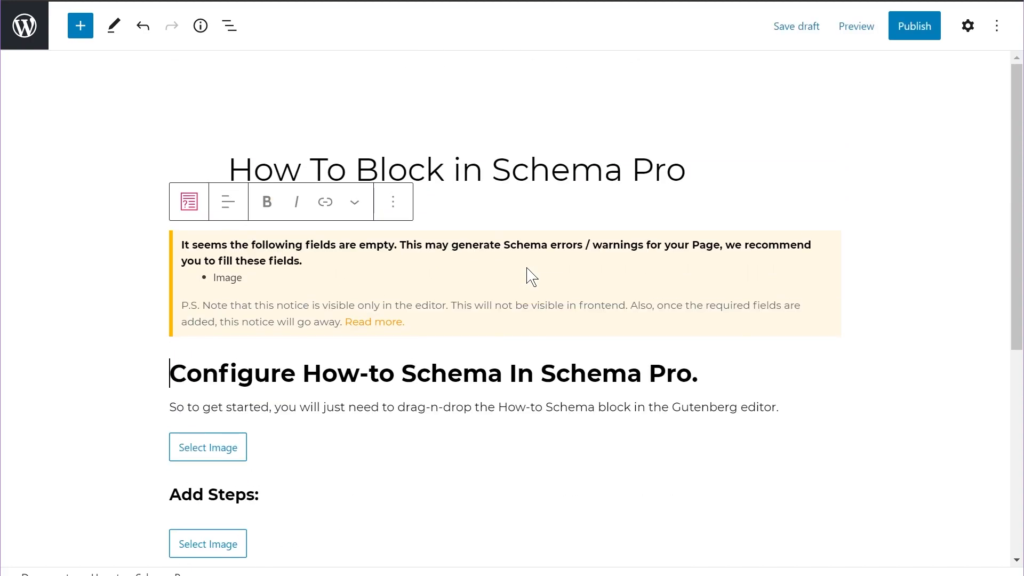
{"action": "scroll", "coordinate": [528, 256], "scroll_direction": "down", "scroll_amount": 6}
{"action": "scroll", "coordinate": [498, 297], "scroll_direction": "up", "scroll_amount": 6}
{"action": "scroll", "coordinate": [384, 261], "scroll_direction": "down", "scroll_amount": 6}
{"action": "scroll", "coordinate": [373, 245], "scroll_direction": "up", "scroll_amount": 3}
{"action": "scroll", "coordinate": [360, 235], "scroll_direction": "down", "scroll_amount": 3}
{"action": "scroll", "coordinate": [359, 240], "scroll_direction": "up", "scroll_amount": 3}
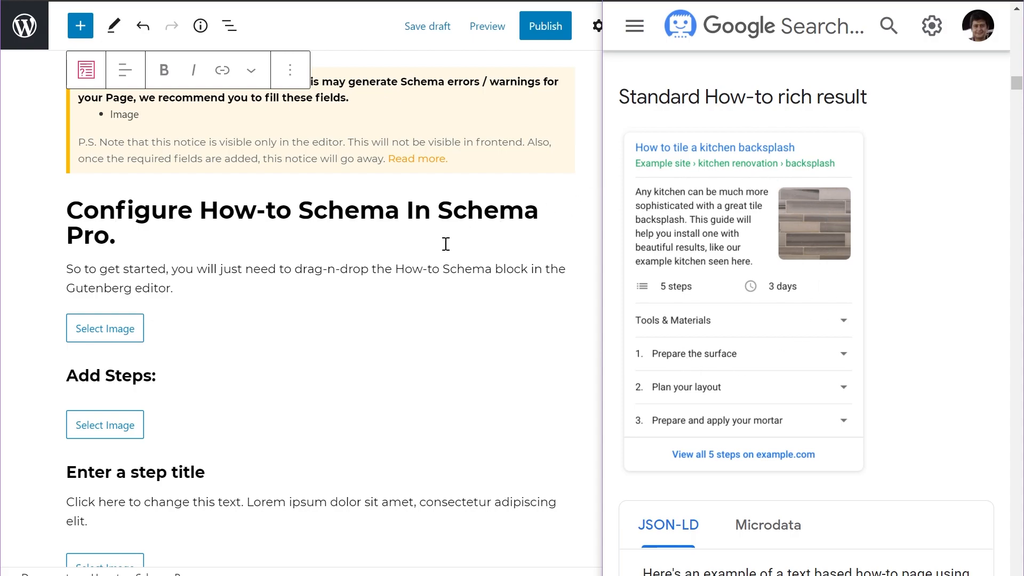
- Compare the How-to block's title, description, image and step fields with Google's standard How-to rich result example
{"action": "left_click_drag", "start_coordinate": [142, 240], "coordinate": [62, 218]}
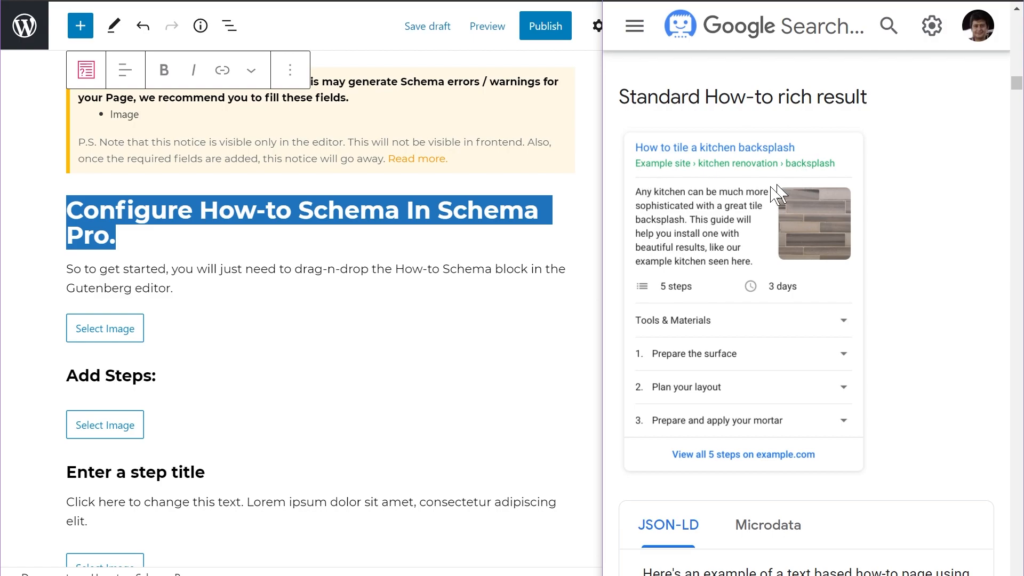
{"action": "left_click", "coordinate": [427, 270]}
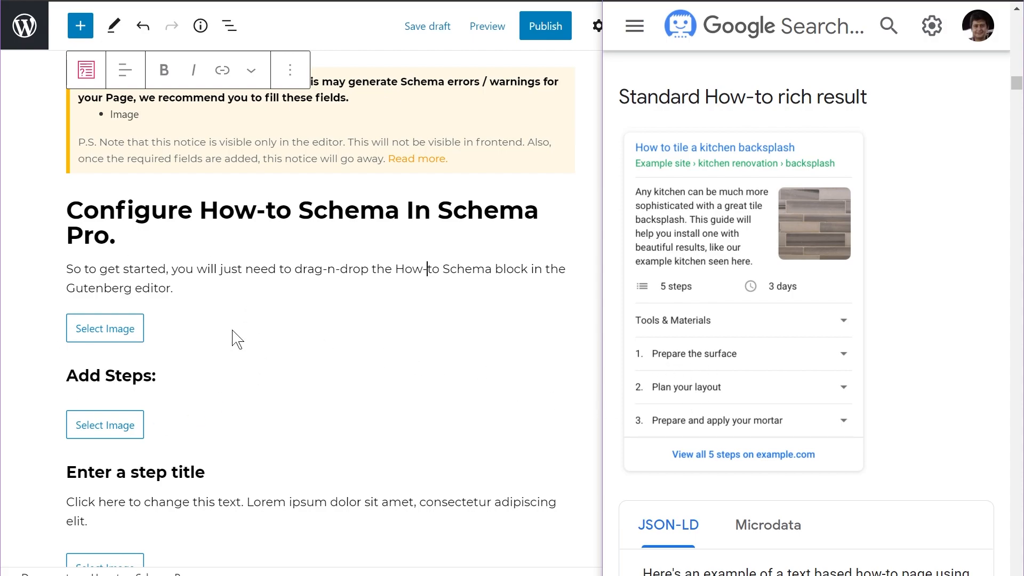
{"action": "scroll", "coordinate": [235, 336], "scroll_direction": "down", "scroll_amount": 3}
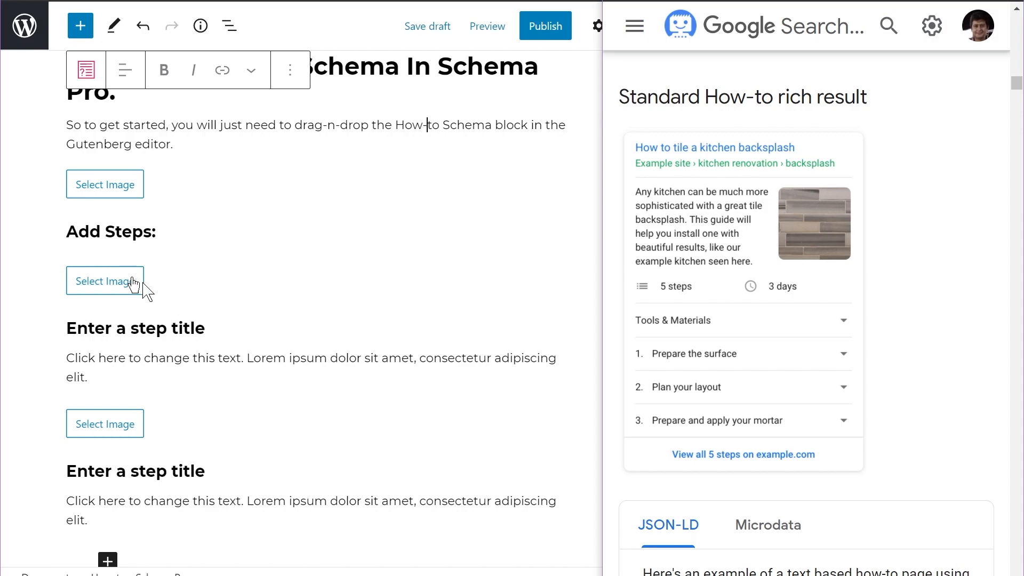
{"action": "scroll", "coordinate": [193, 266], "scroll_direction": "up", "scroll_amount": 3}
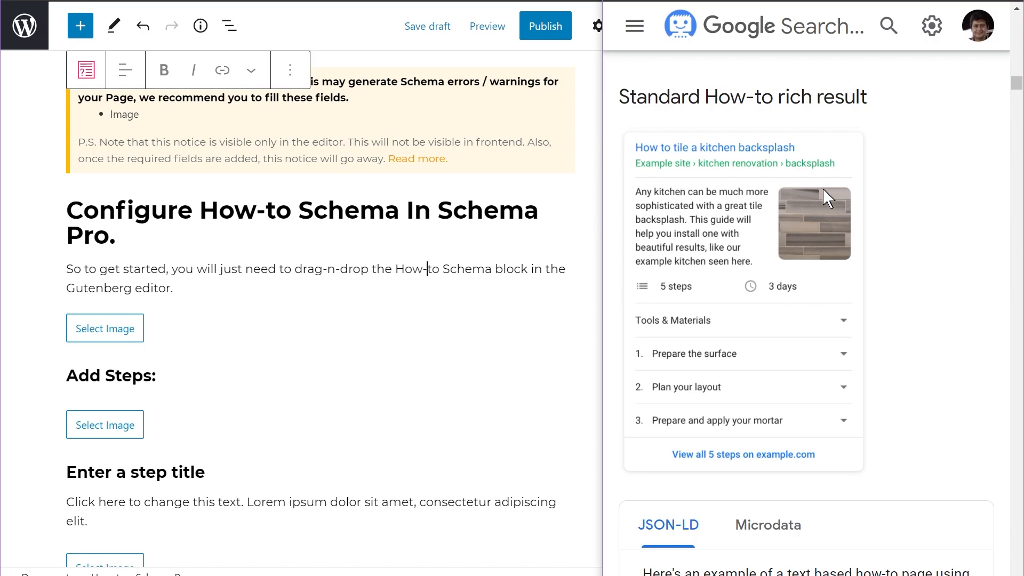
{"action": "scroll", "coordinate": [299, 233], "scroll_direction": "down", "scroll_amount": 6}
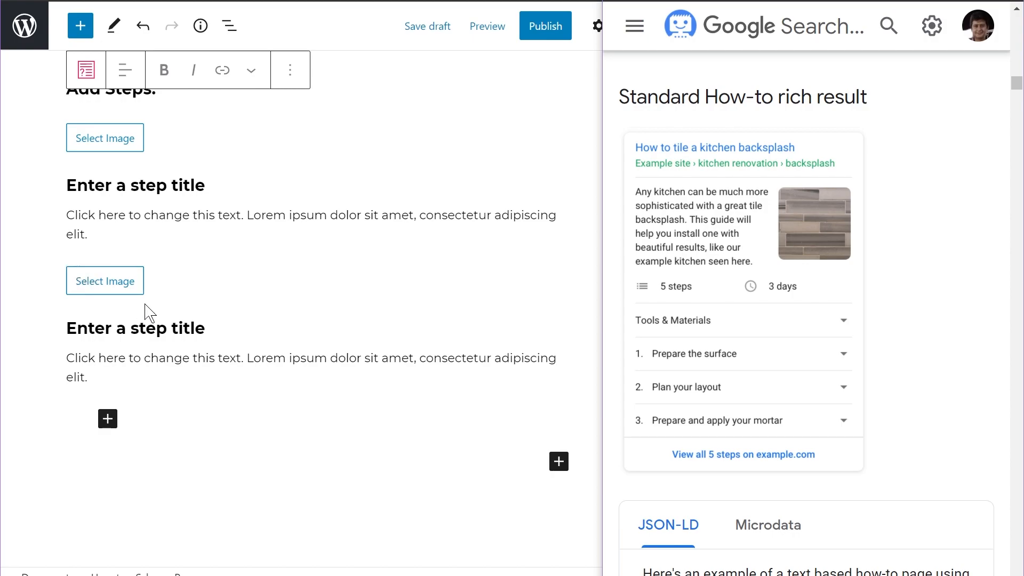
{"action": "scroll", "coordinate": [57, 283], "scroll_direction": "up", "scroll_amount": 3}
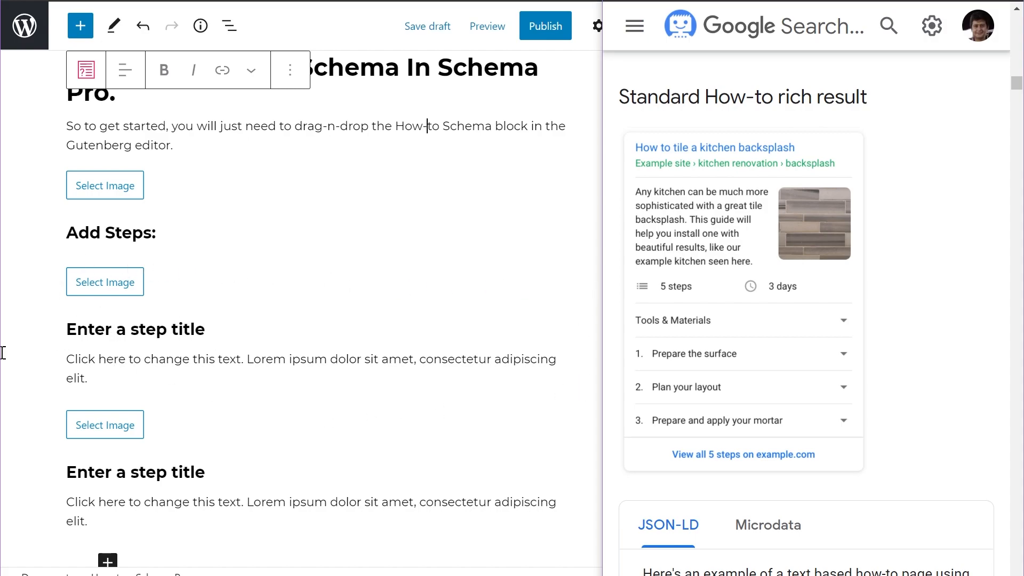
{"action": "scroll", "coordinate": [29, 358], "scroll_direction": "down", "scroll_amount": 3}
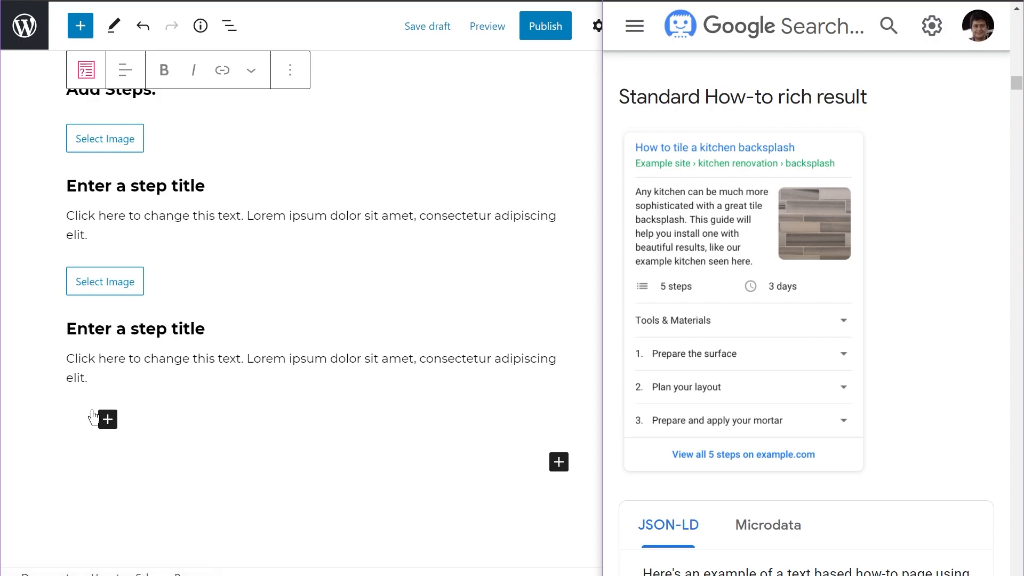
{"action": "scroll", "coordinate": [138, 438], "scroll_direction": "up", "scroll_amount": 3}
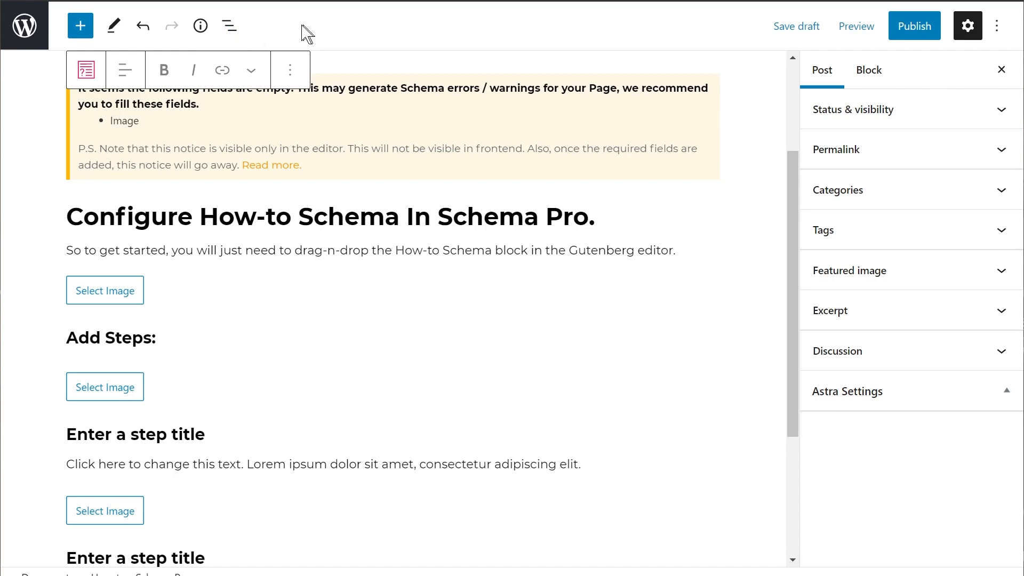
- Examine the How-to block's nested structure in the list view and its General settings, including the Primary Heading Tag choices
{"action": "left_click", "coordinate": [234, 35]}
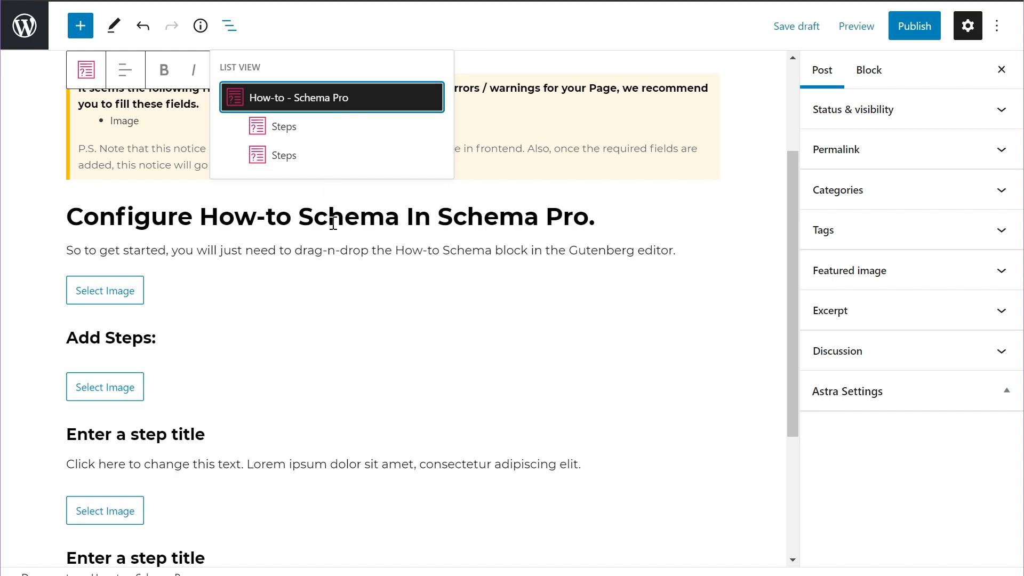
{"action": "left_click", "coordinate": [304, 216]}
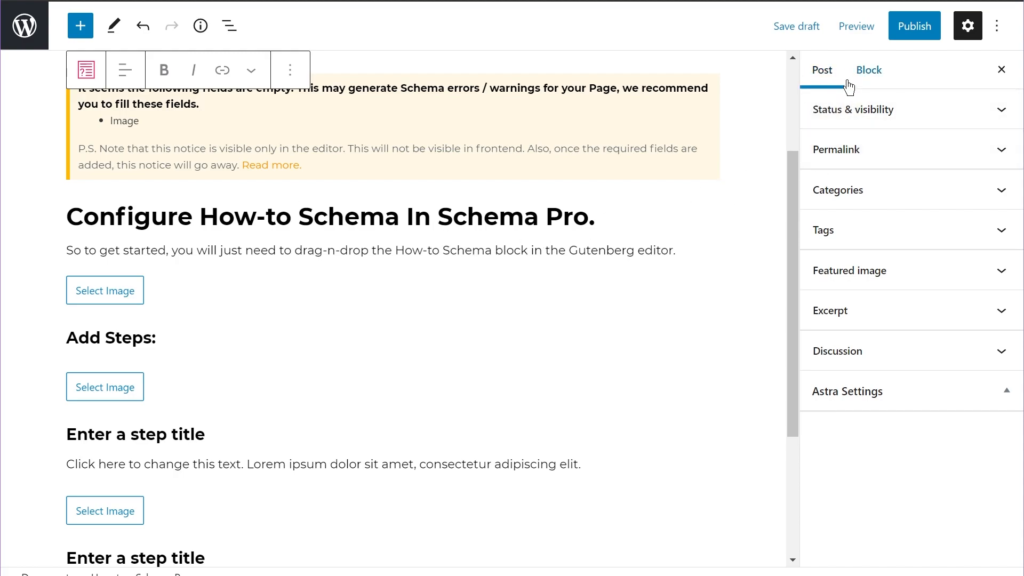
{"action": "left_click", "coordinate": [881, 82]}
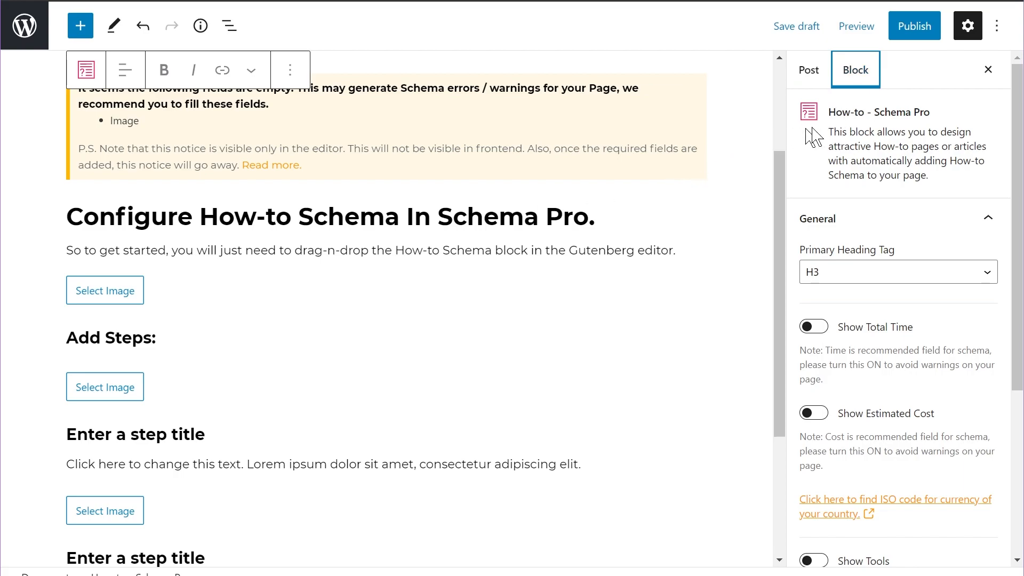
{"action": "scroll", "coordinate": [894, 217], "scroll_direction": "down", "scroll_amount": 5}
{"action": "scroll", "coordinate": [906, 235], "scroll_direction": "up", "scroll_amount": 5}
{"action": "left_click", "coordinate": [912, 237]}
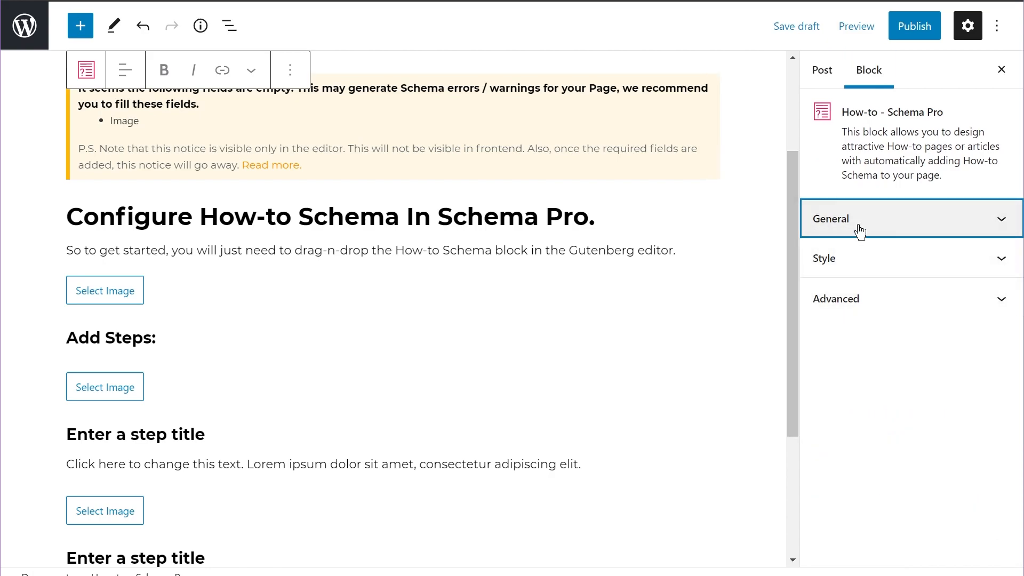
{"action": "left_click", "coordinate": [877, 233]}
{"action": "scroll", "coordinate": [898, 208], "scroll_direction": "down", "scroll_amount": 3}
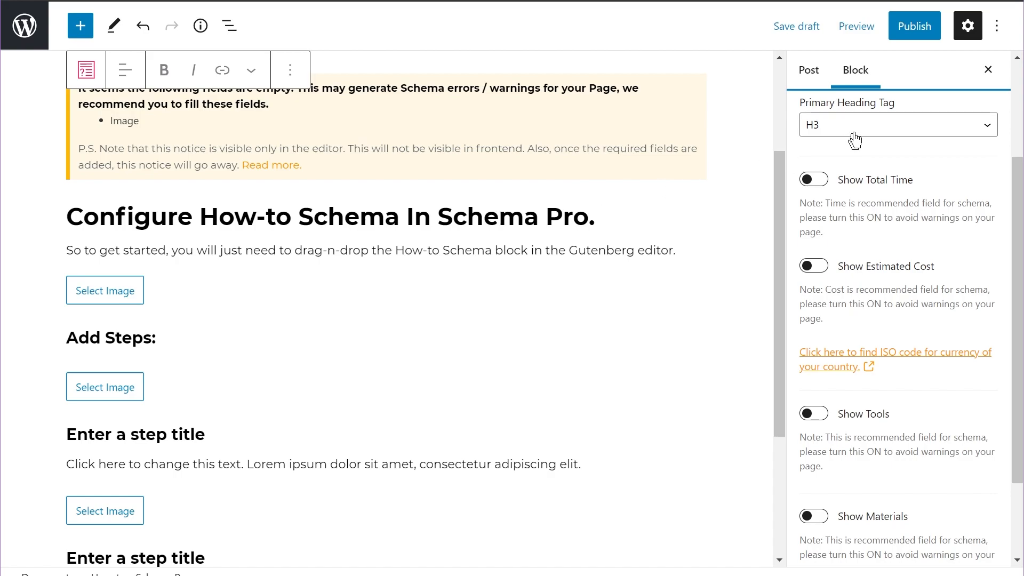
{"action": "left_click", "coordinate": [899, 131]}
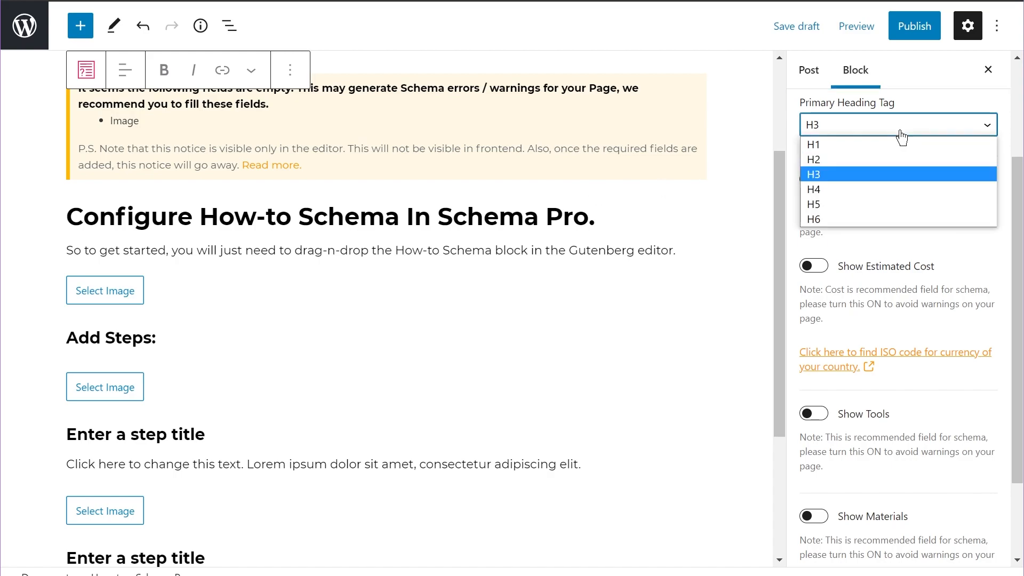
{"action": "left_click", "coordinate": [900, 131]}
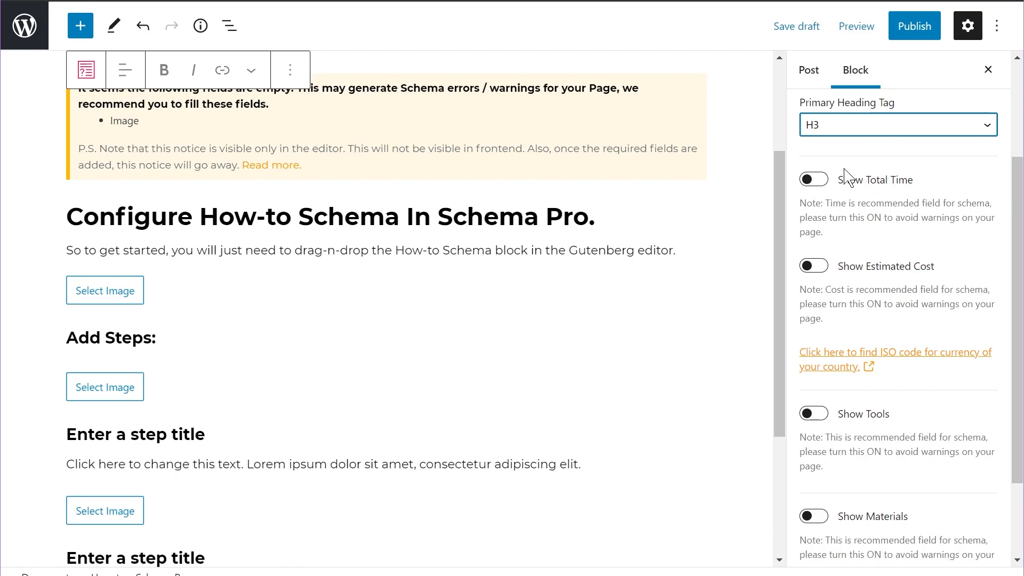
- Turn on Show Total Time and Show Estimated Cost for the How-to block, and turn both off again
{"action": "left_click", "coordinate": [812, 178]}
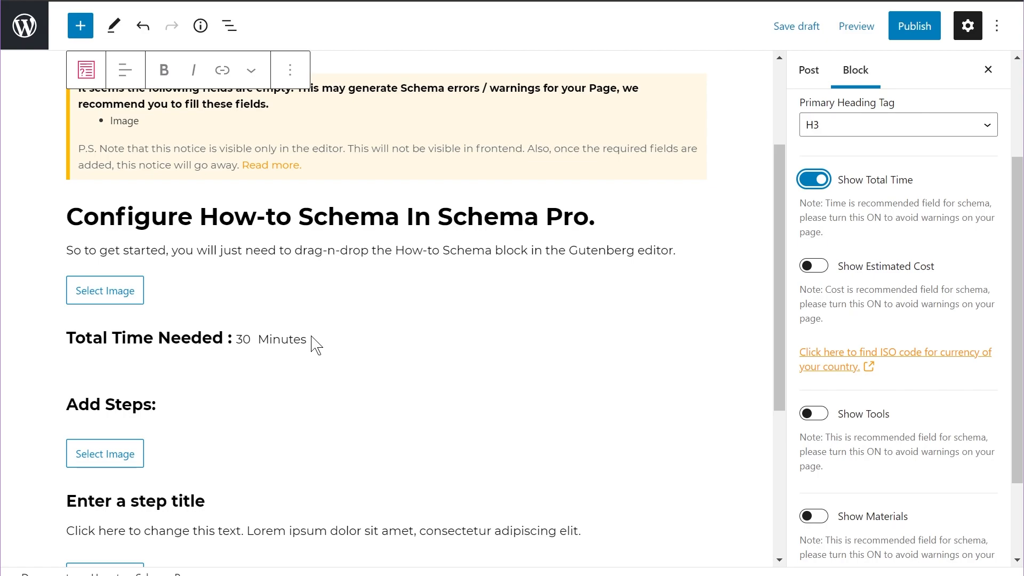
{"action": "left_click", "coordinate": [826, 271]}
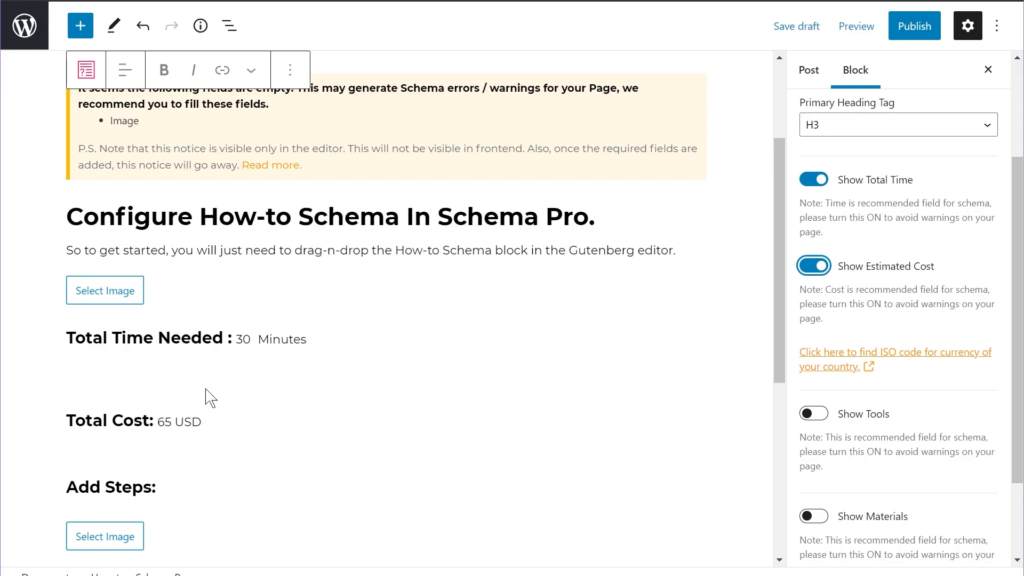
{"action": "left_click", "coordinate": [814, 269]}
{"action": "left_click", "coordinate": [813, 179]}
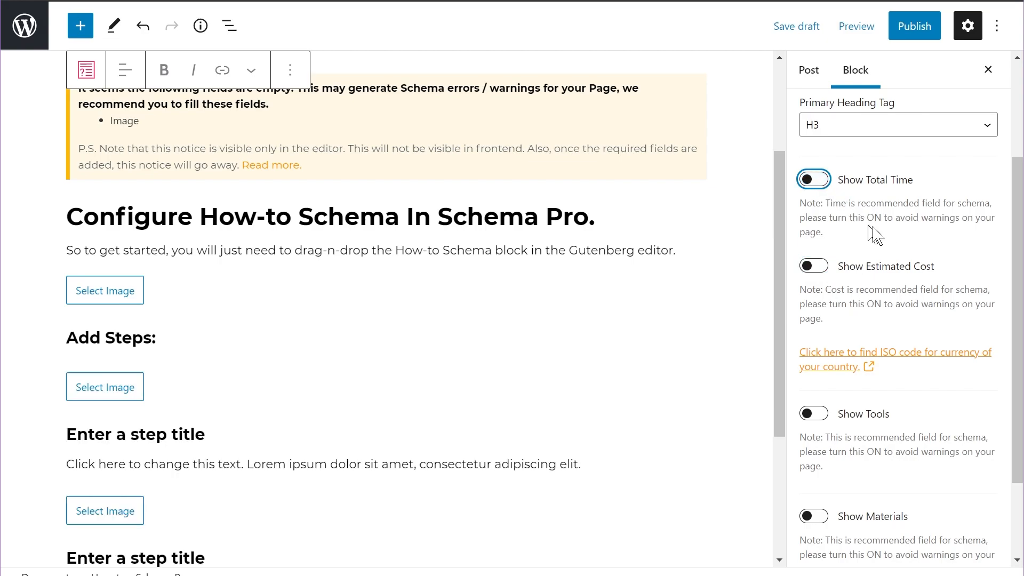
- Turn on Show Tools and Show Materials in the How-to block's General settings
{"action": "scroll", "coordinate": [887, 245], "scroll_direction": "down", "scroll_amount": 2}
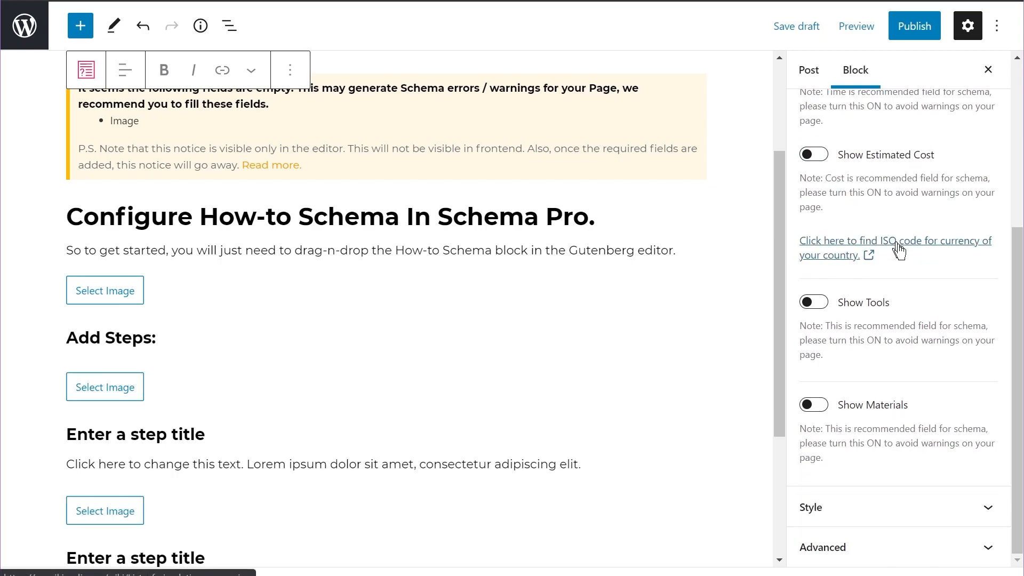
{"action": "left_click", "coordinate": [821, 305]}
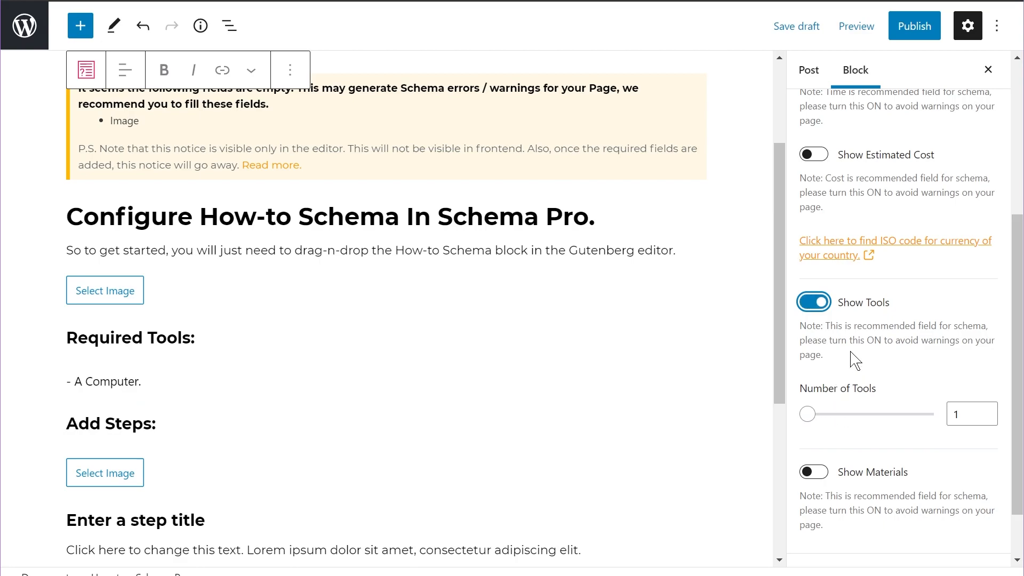
{"action": "scroll", "coordinate": [859, 358], "scroll_direction": "down", "scroll_amount": 1}
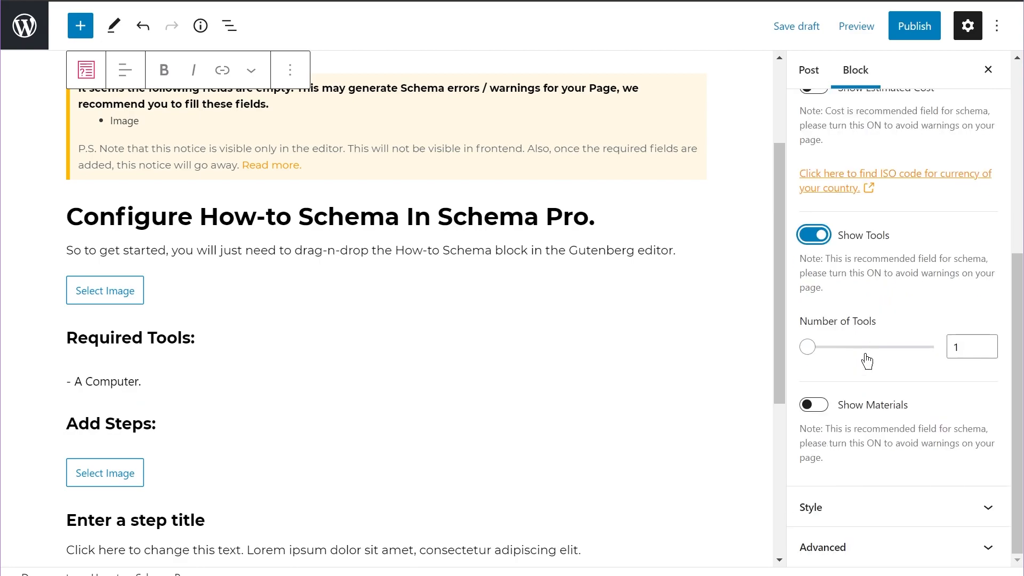
{"action": "left_click", "coordinate": [820, 409]}
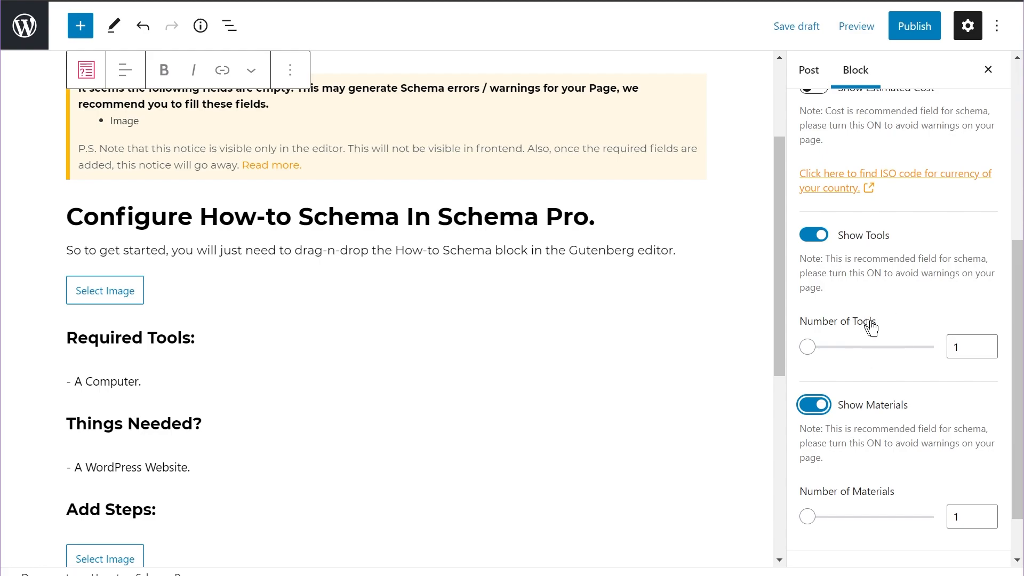
- Try 8 as the Number of Tools for the How-to block and replace it with 3
{"action": "scroll", "coordinate": [656, 311], "scroll_direction": "down", "scroll_amount": 3}
{"action": "left_click_drag", "start_coordinate": [809, 348], "coordinate": [825, 347]}
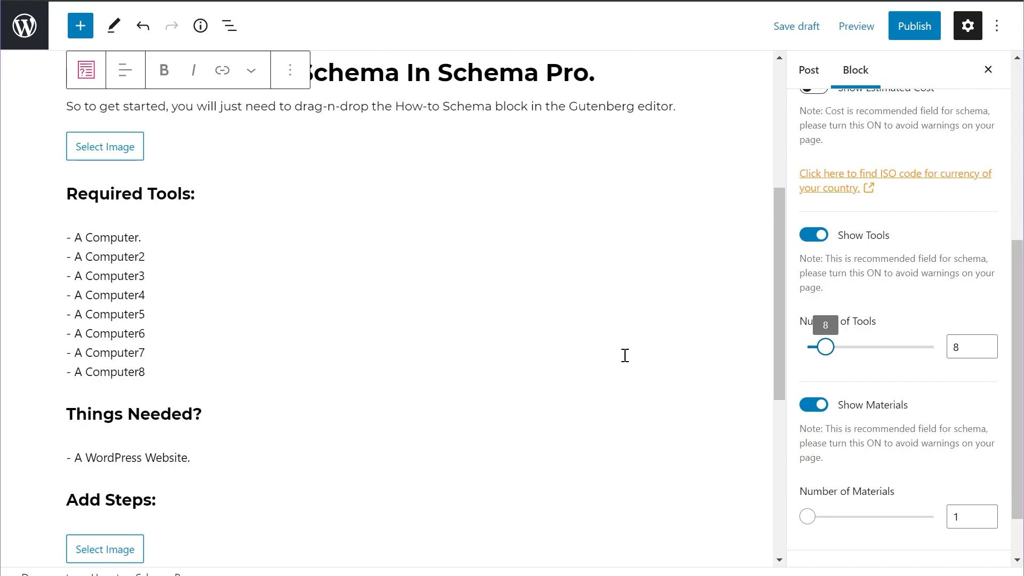
{"action": "left_click_drag", "start_coordinate": [980, 347], "coordinate": [940, 360]}
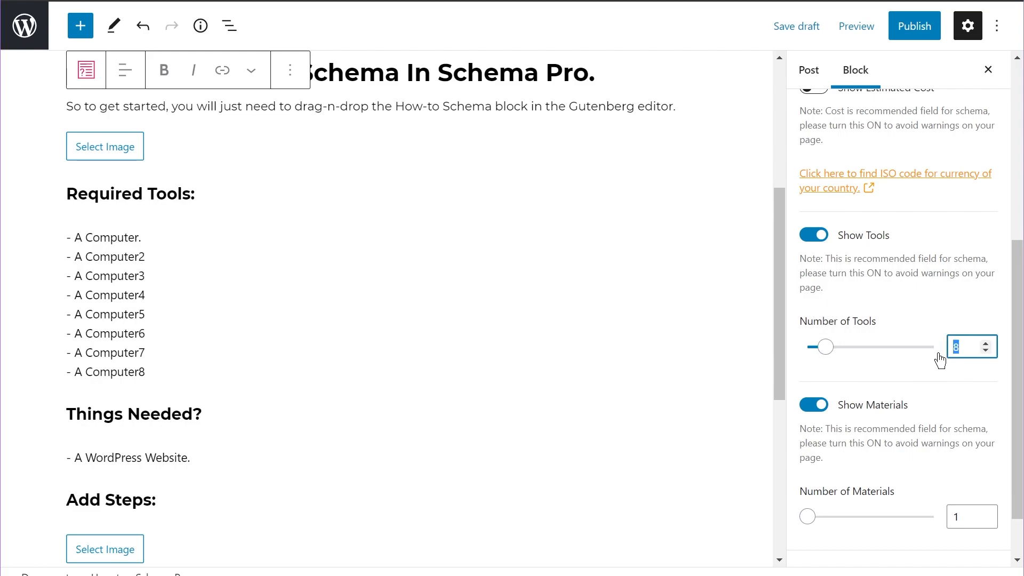
{"action": "type", "text": "3"}
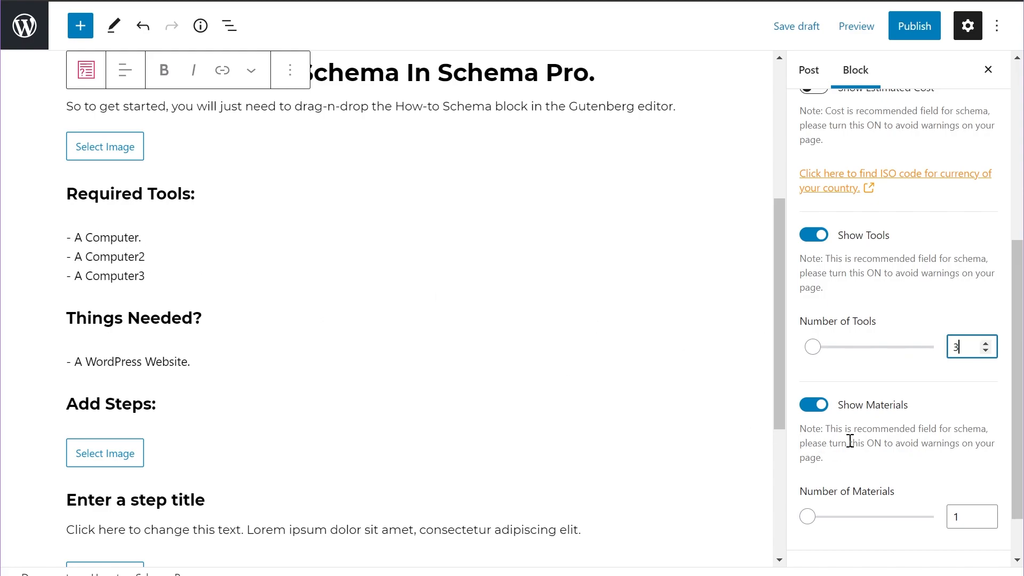
- Try 9 as the Number of Materials, and turn off Show Tools and Show Materials
{"action": "left_click_drag", "start_coordinate": [805, 520], "coordinate": [829, 522]}
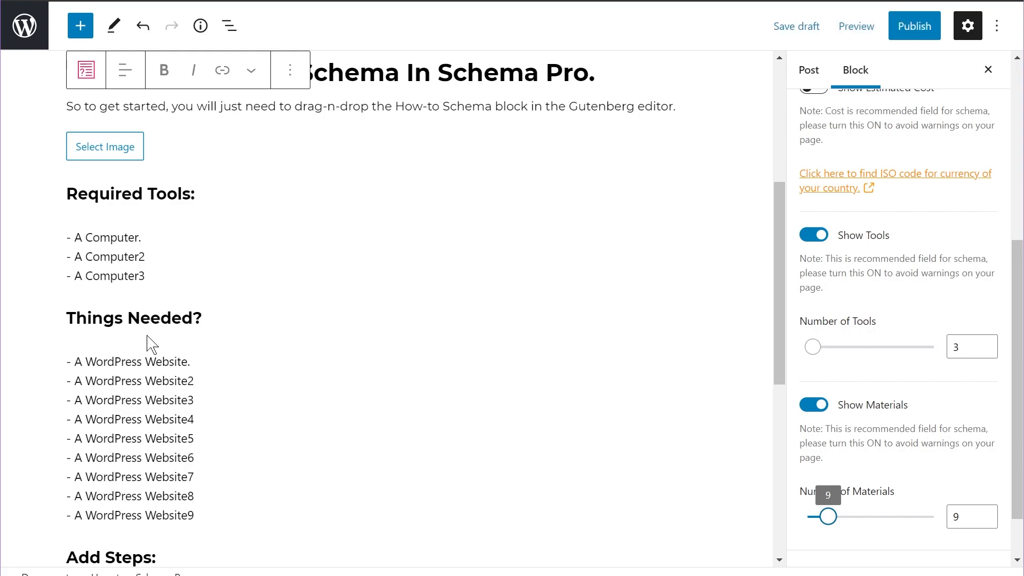
{"action": "left_click", "coordinate": [814, 237]}
{"action": "left_click", "coordinate": [816, 341]}
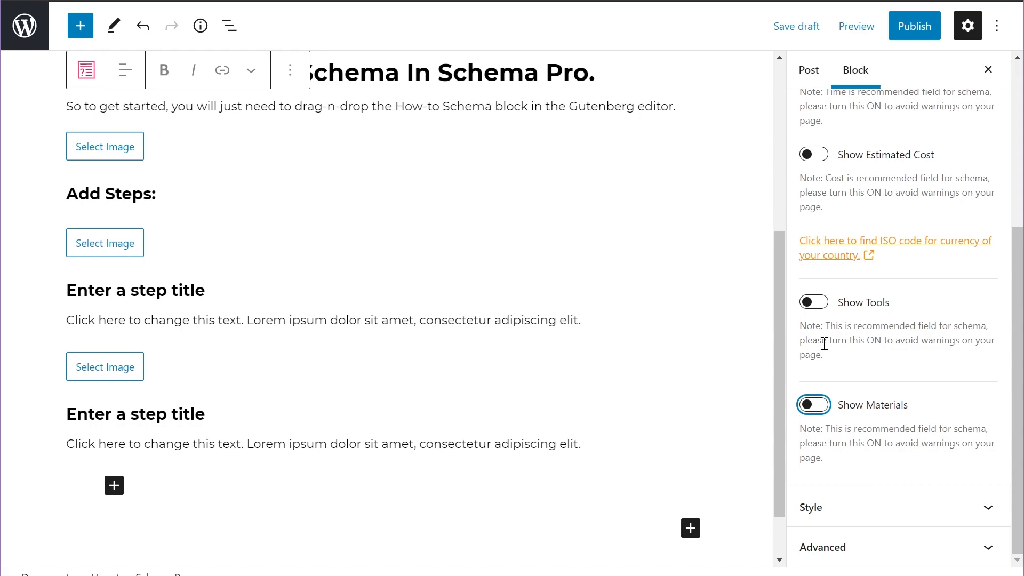
- Examine the How-to block's Style settings for heading and description colors, typography, row gap and gap between steps
{"action": "left_click", "coordinate": [936, 508]}
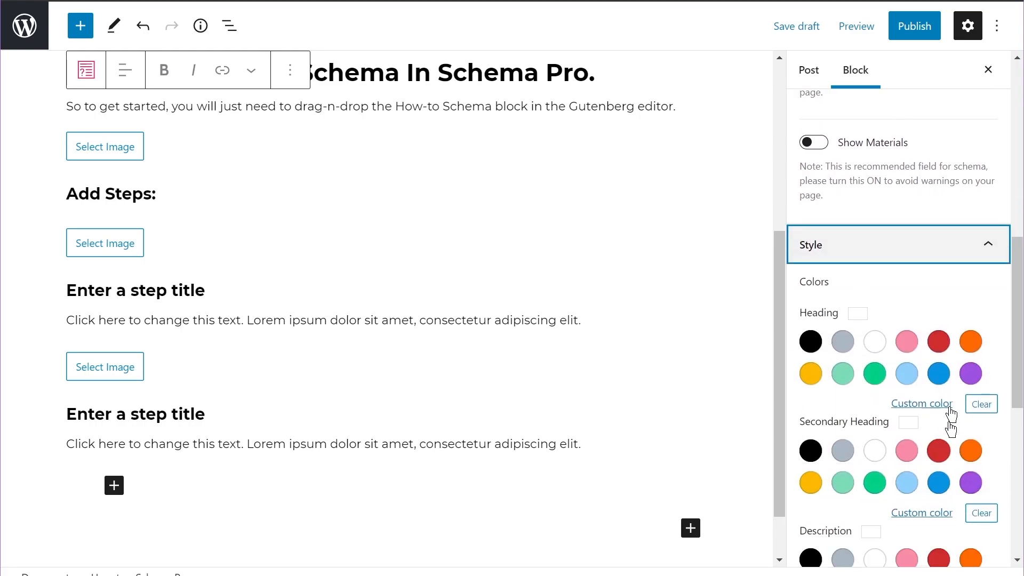
{"action": "scroll", "coordinate": [950, 432], "scroll_direction": "down", "scroll_amount": 3}
{"action": "scroll", "coordinate": [578, 280], "scroll_direction": "up", "scroll_amount": 3}
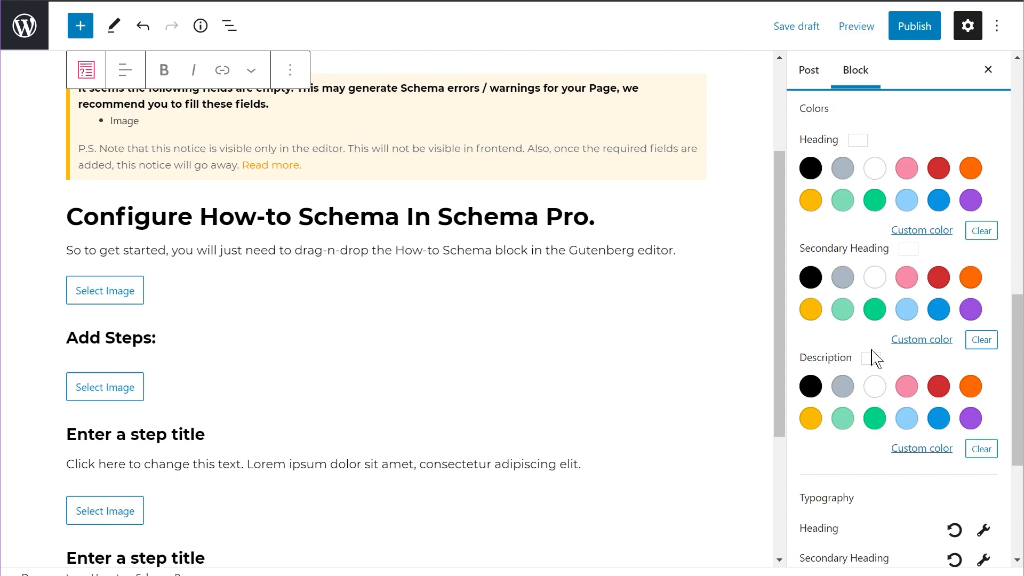
{"action": "scroll", "coordinate": [868, 350], "scroll_direction": "down", "scroll_amount": 5}
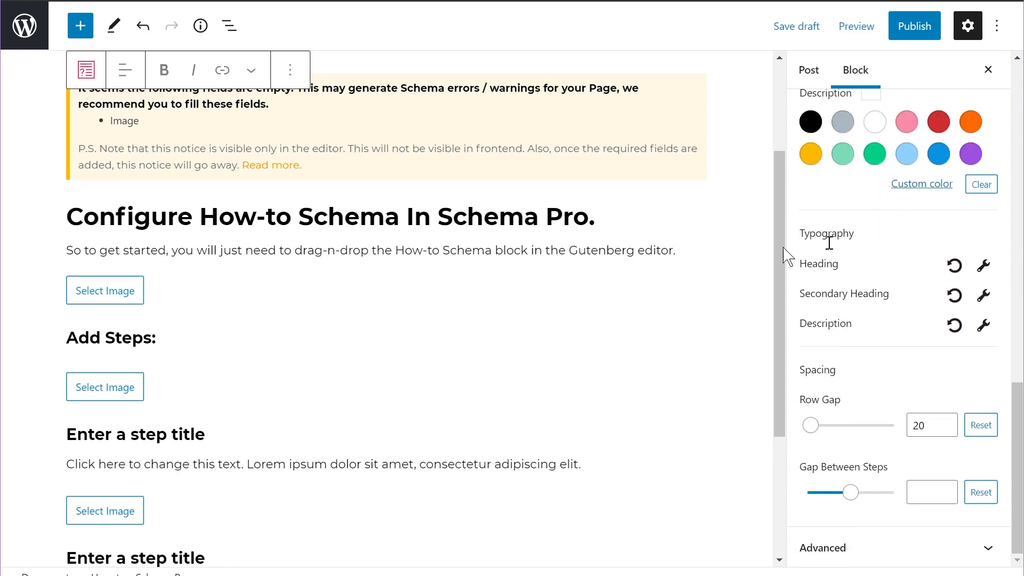
{"action": "scroll", "coordinate": [727, 283], "scroll_direction": "up", "scroll_amount": 2}
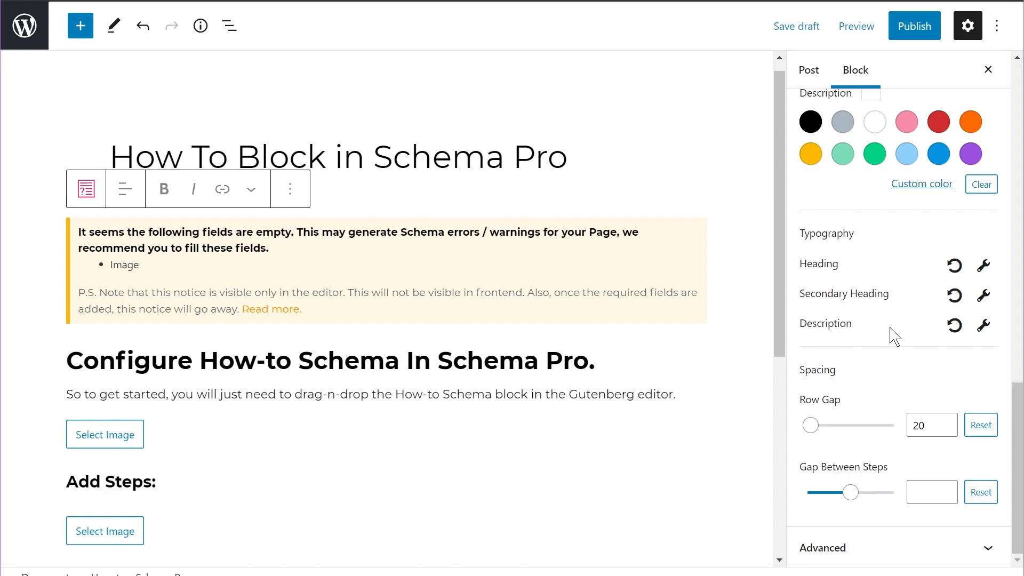
{"action": "scroll", "coordinate": [571, 308], "scroll_direction": "down", "scroll_amount": 3}
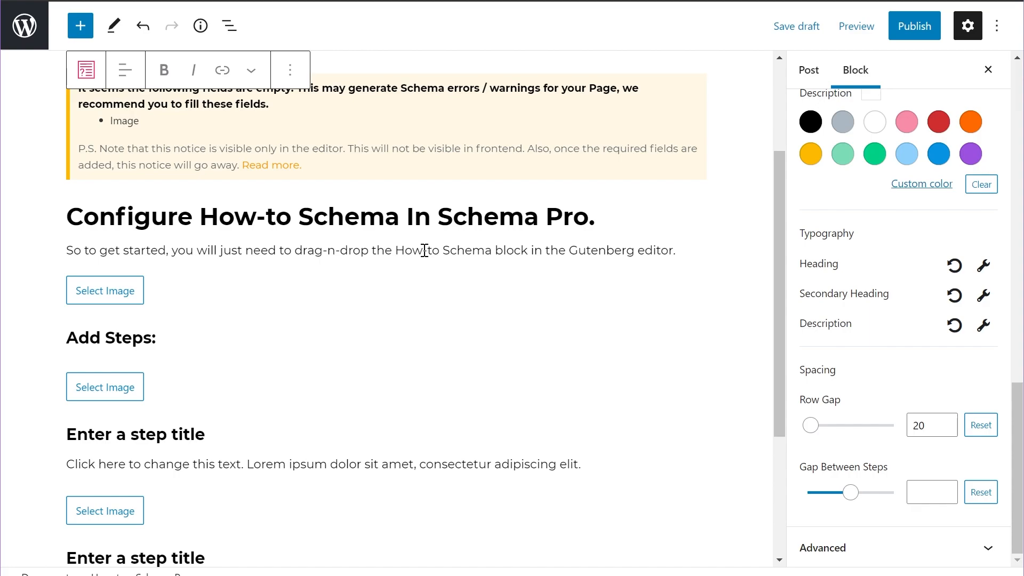
- Set the image position of the first step under Add Steps to Below Title
{"action": "left_click", "coordinate": [154, 433]}
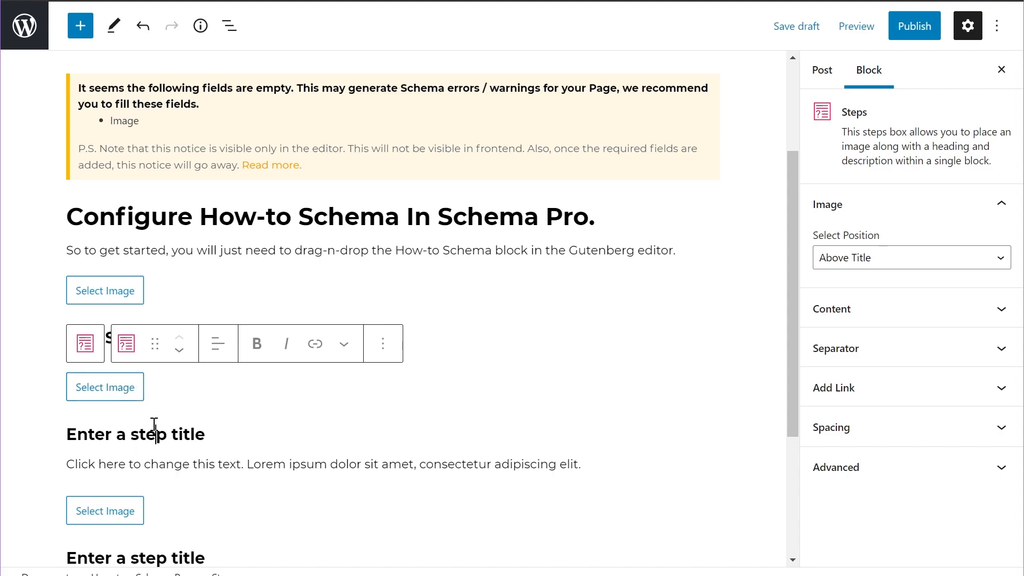
{"action": "left_click", "coordinate": [846, 259]}
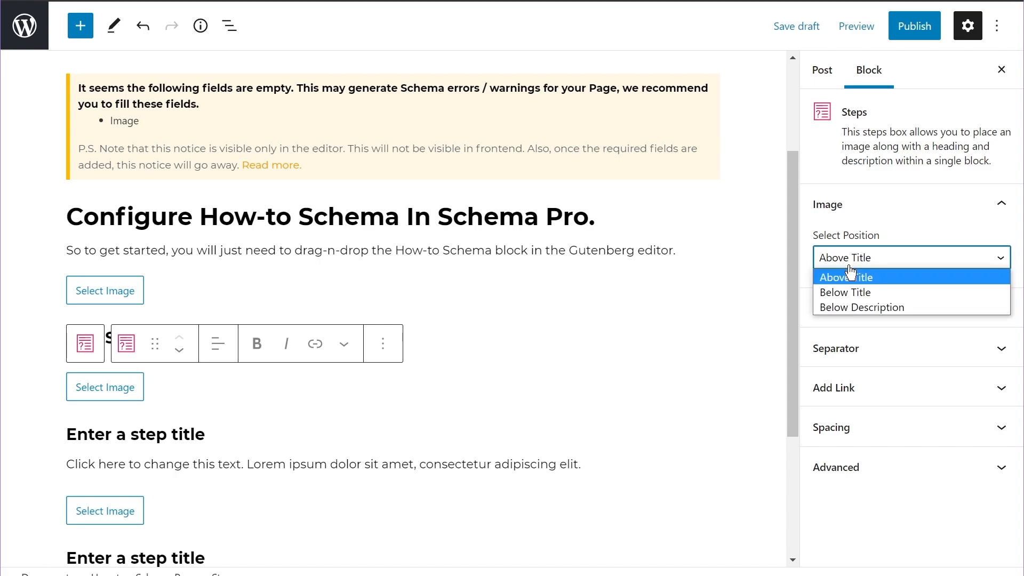
{"action": "left_click", "coordinate": [849, 292]}
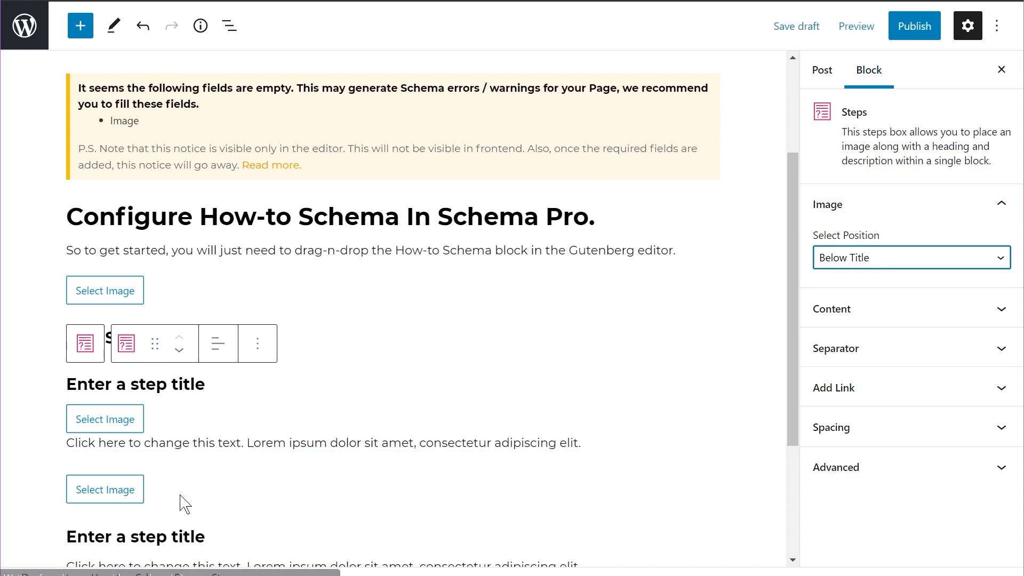
{"action": "scroll", "coordinate": [341, 432], "scroll_direction": "down", "scroll_amount": 3}
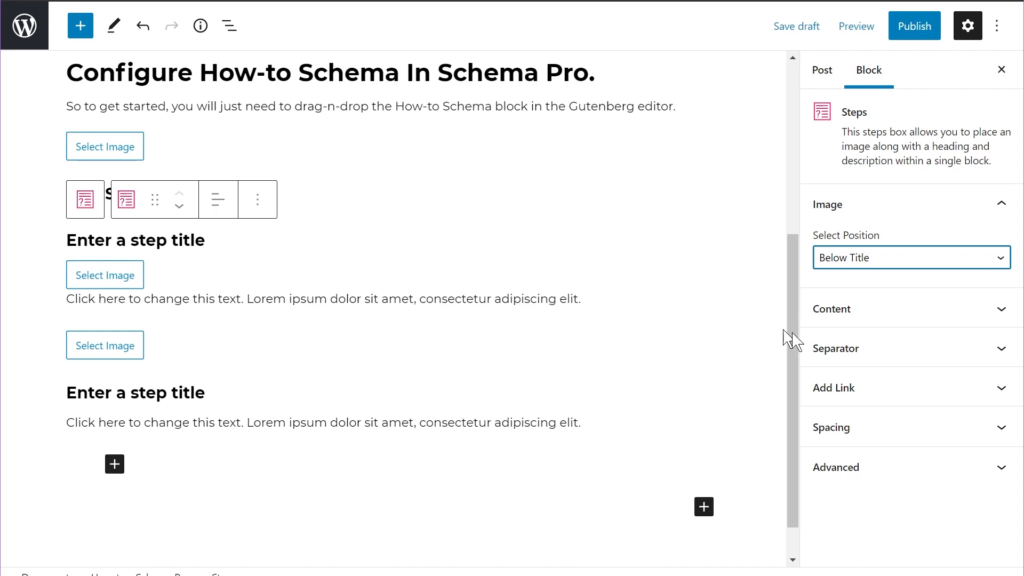
- Examine the first step's Content settings for title and description, and the Separator position and style options
{"action": "left_click", "coordinate": [845, 311]}
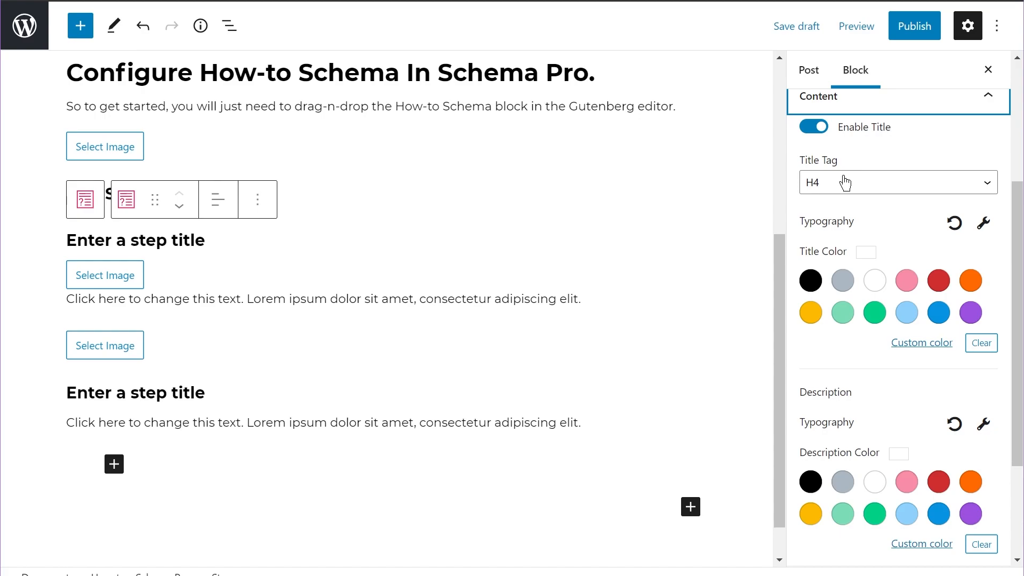
{"action": "scroll", "coordinate": [937, 227], "scroll_direction": "down", "scroll_amount": 1}
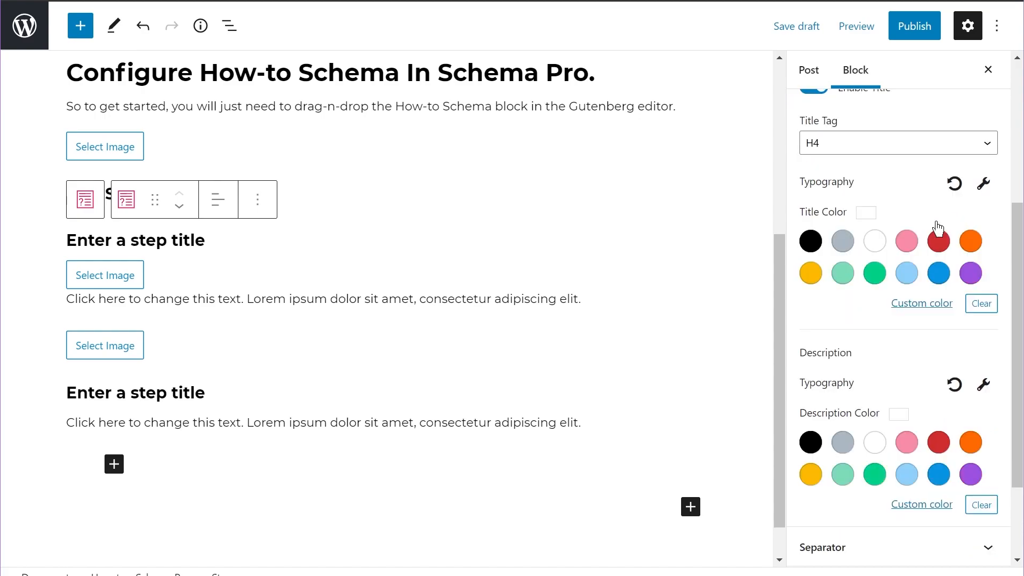
{"action": "scroll", "coordinate": [938, 227], "scroll_direction": "down", "scroll_amount": 2}
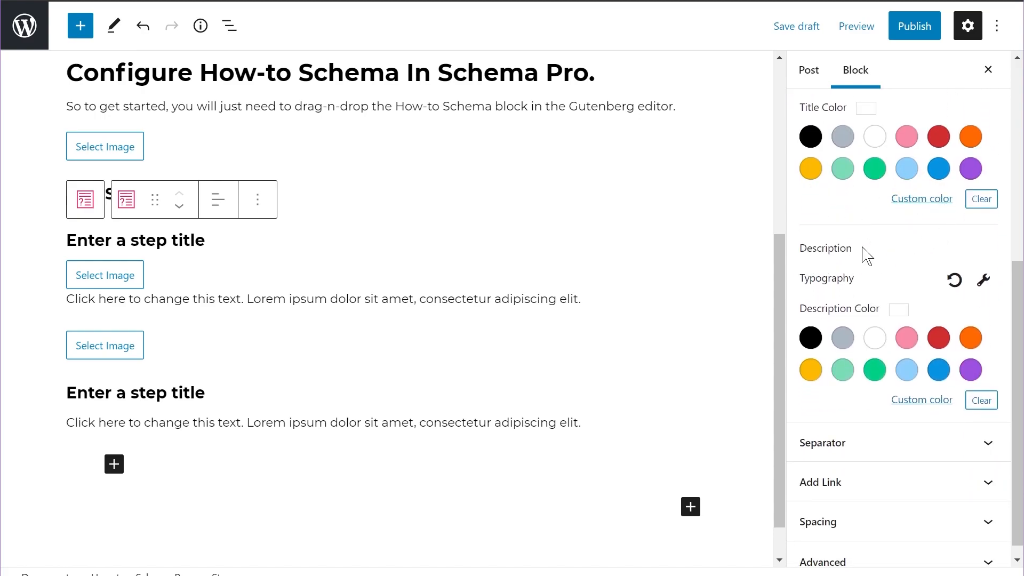
{"action": "scroll", "coordinate": [828, 245], "scroll_direction": "down", "scroll_amount": 1}
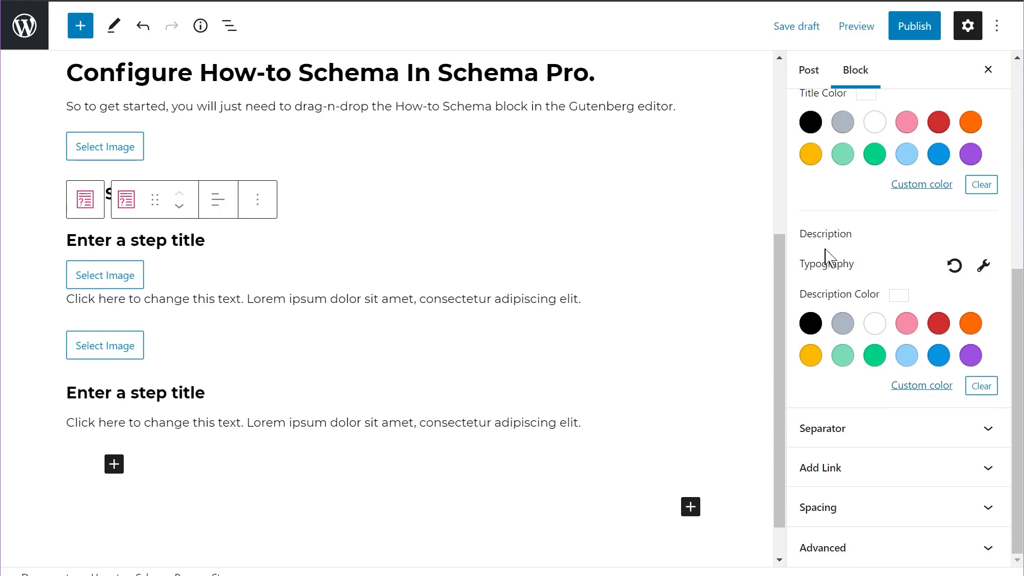
{"action": "left_click", "coordinate": [862, 433]}
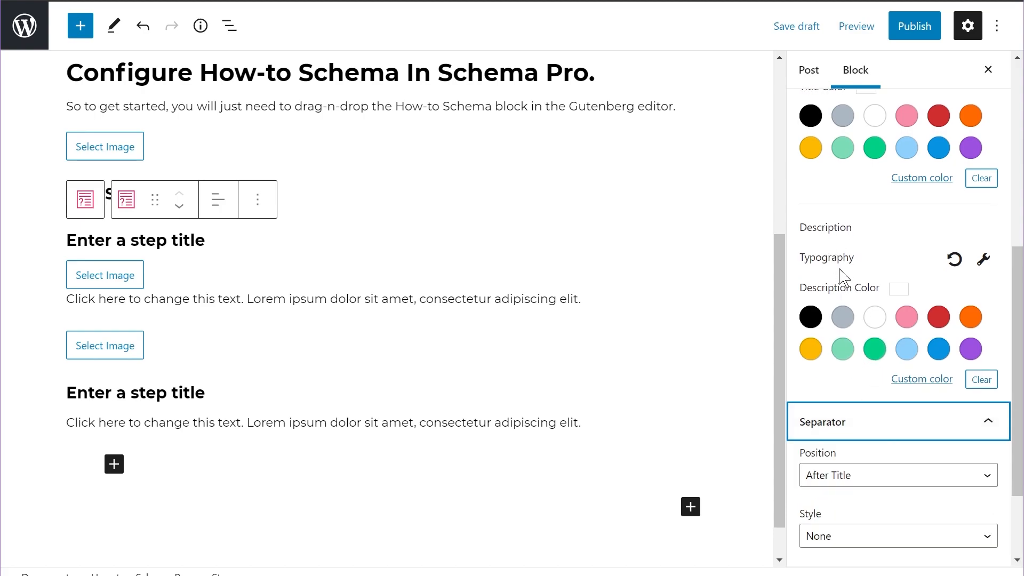
{"action": "scroll", "coordinate": [842, 274], "scroll_direction": "down", "scroll_amount": 2}
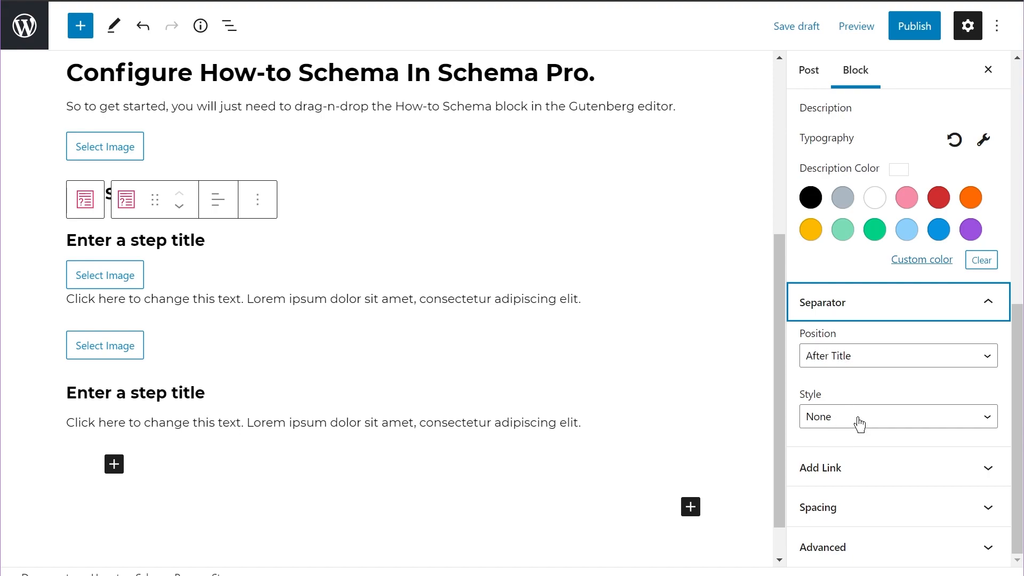
{"action": "left_click", "coordinate": [920, 423]}
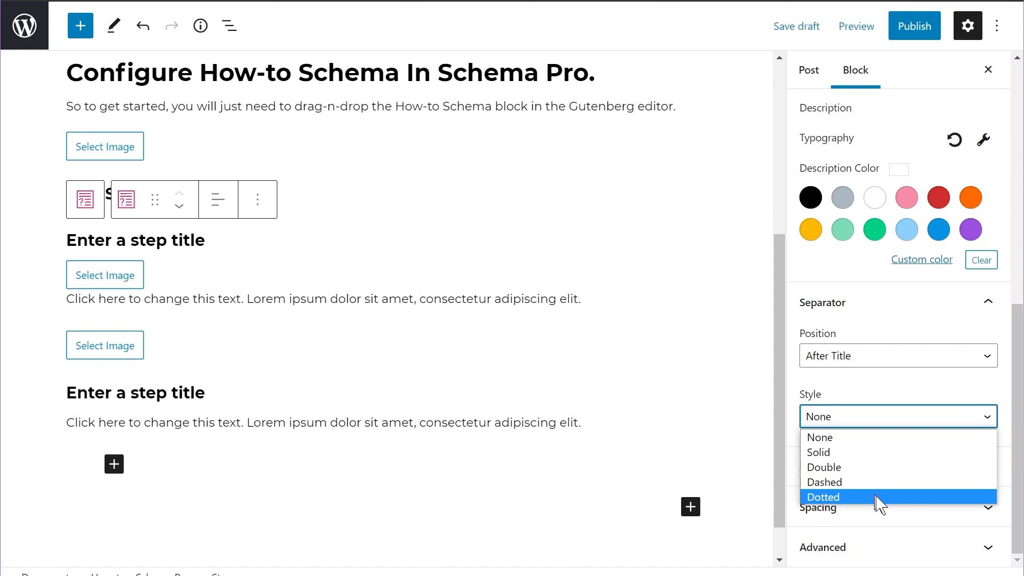
{"action": "left_click", "coordinate": [887, 426]}
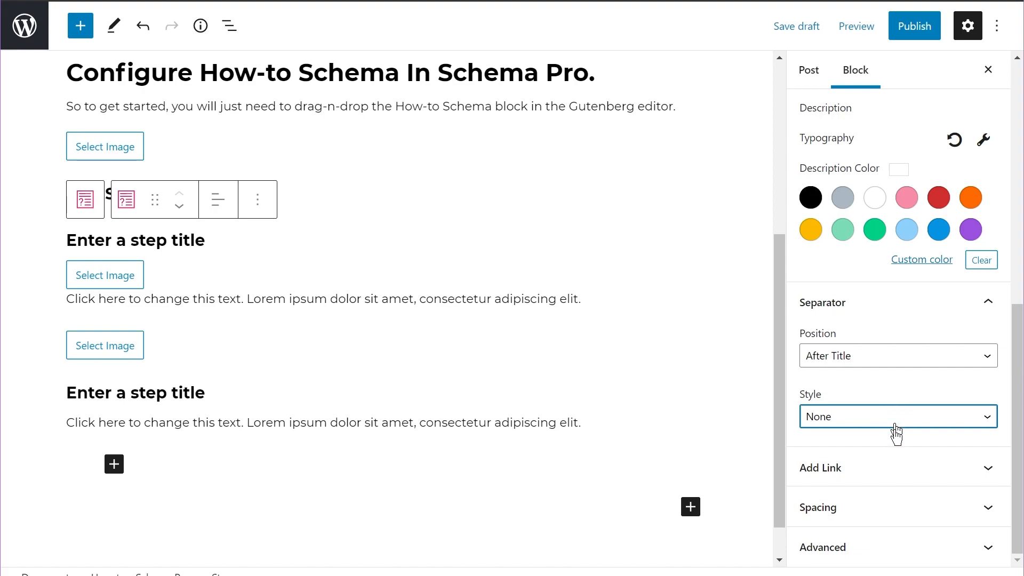
- Review the first step's Add Link settings and keep Complete Box as the link type
{"action": "left_click", "coordinate": [898, 474]}
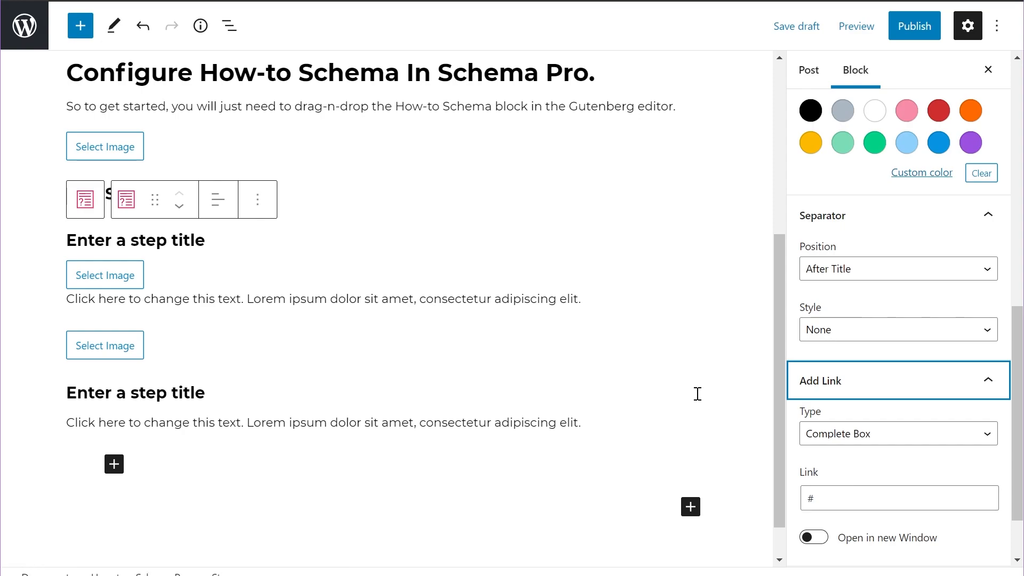
{"action": "scroll", "coordinate": [697, 393], "scroll_direction": "down", "scroll_amount": 1}
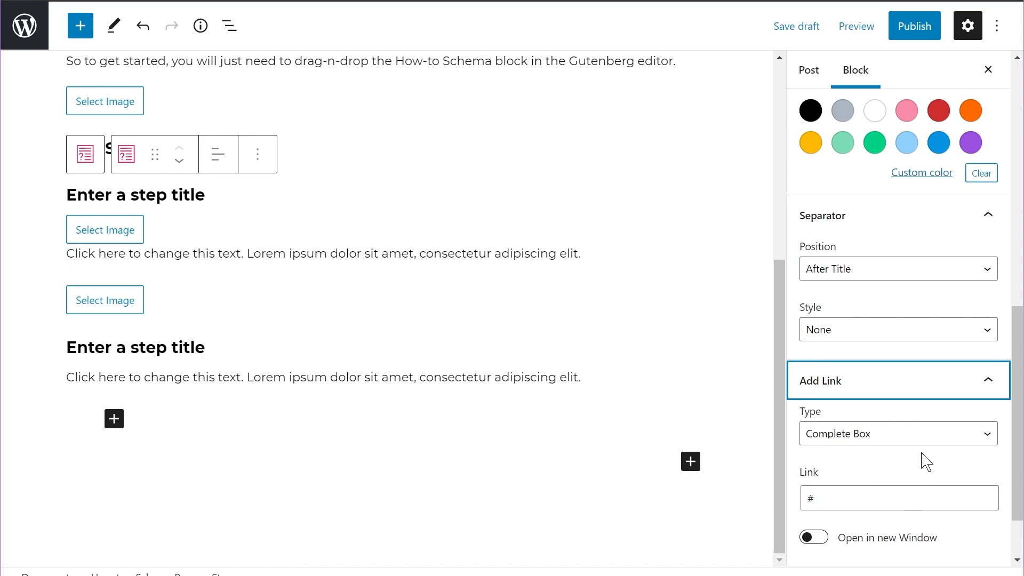
{"action": "scroll", "coordinate": [918, 369], "scroll_direction": "down", "scroll_amount": 2}
{"action": "left_click", "coordinate": [855, 361]}
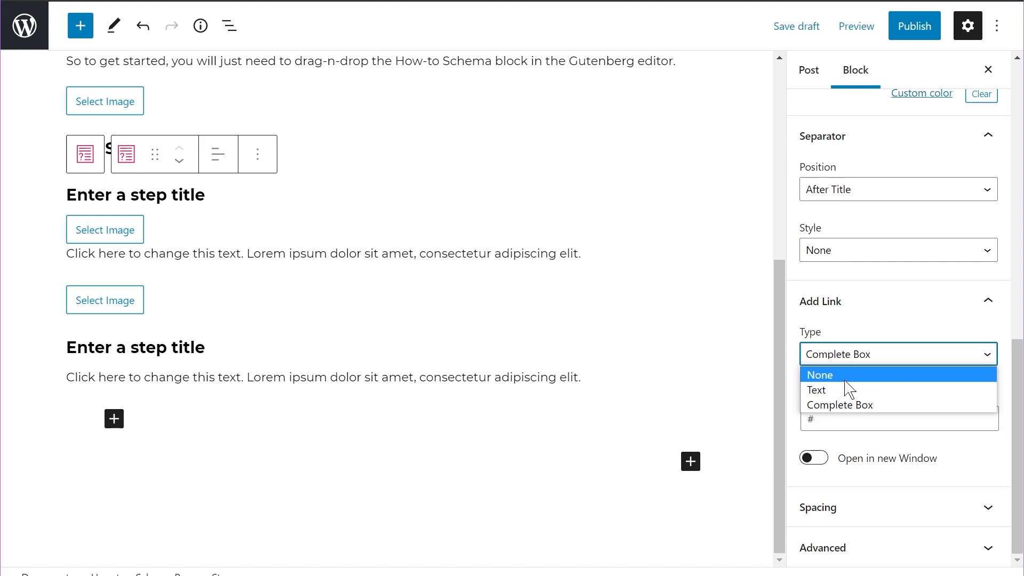
{"action": "left_click", "coordinate": [842, 405]}
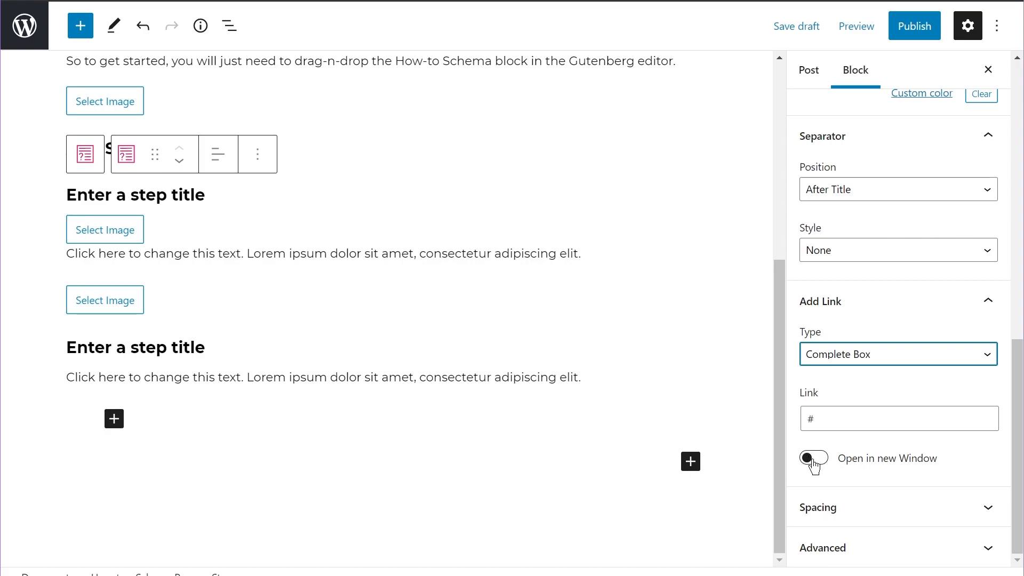
- Examine the first step's Spacing margins and its Advanced settings for HTML anchor and additional CSS classes
{"action": "left_click", "coordinate": [887, 510]}
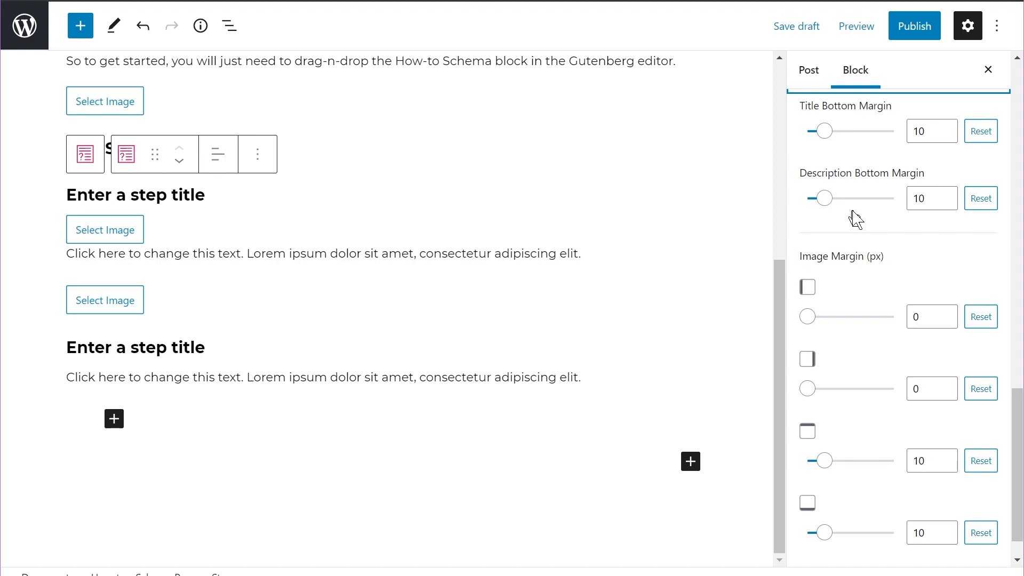
{"action": "scroll", "coordinate": [850, 229], "scroll_direction": "down", "scroll_amount": 1}
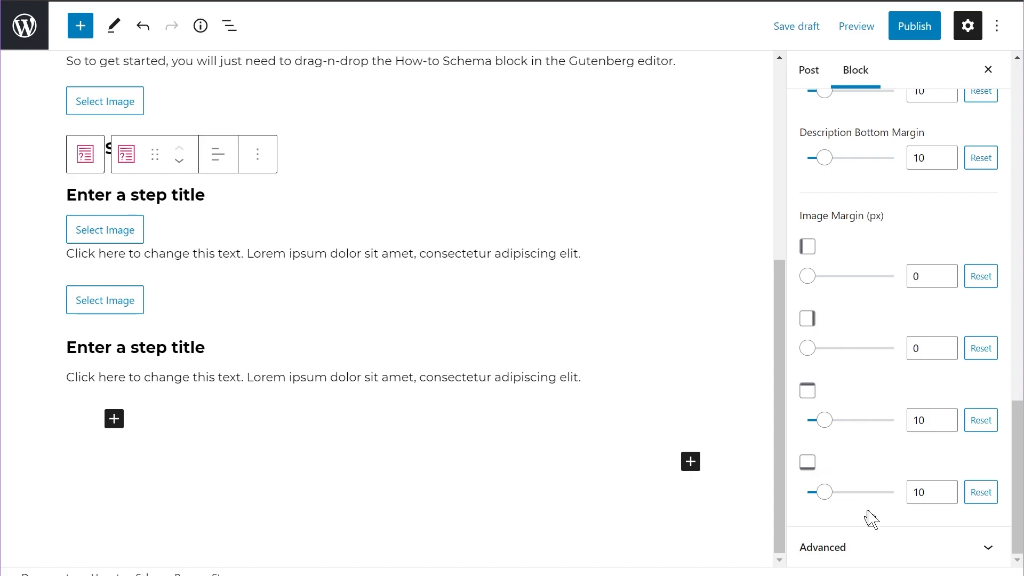
{"action": "left_click", "coordinate": [853, 549]}
{"action": "scroll", "coordinate": [869, 397], "scroll_direction": "down", "scroll_amount": 4}
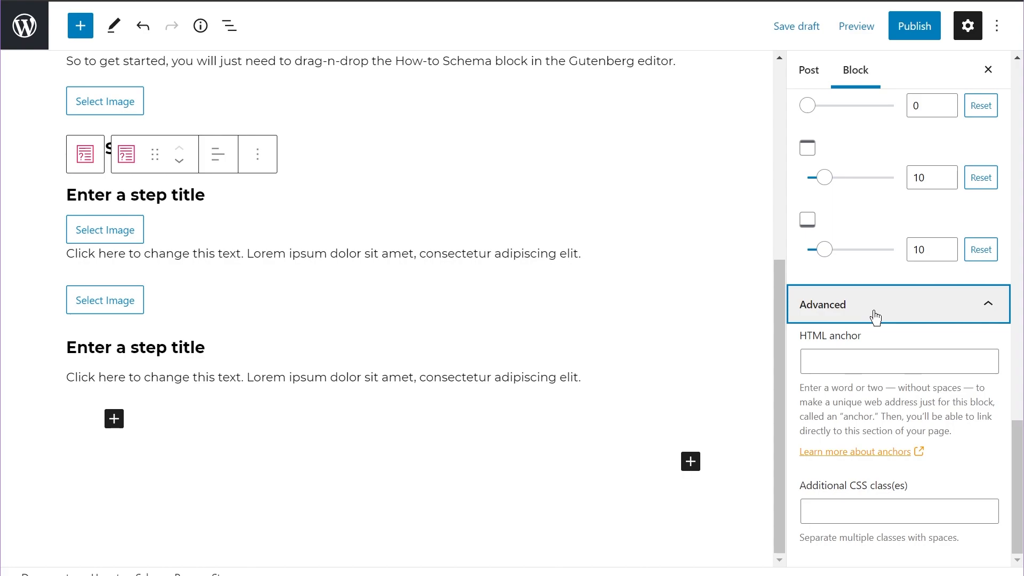
{"action": "left_click", "coordinate": [912, 308]}
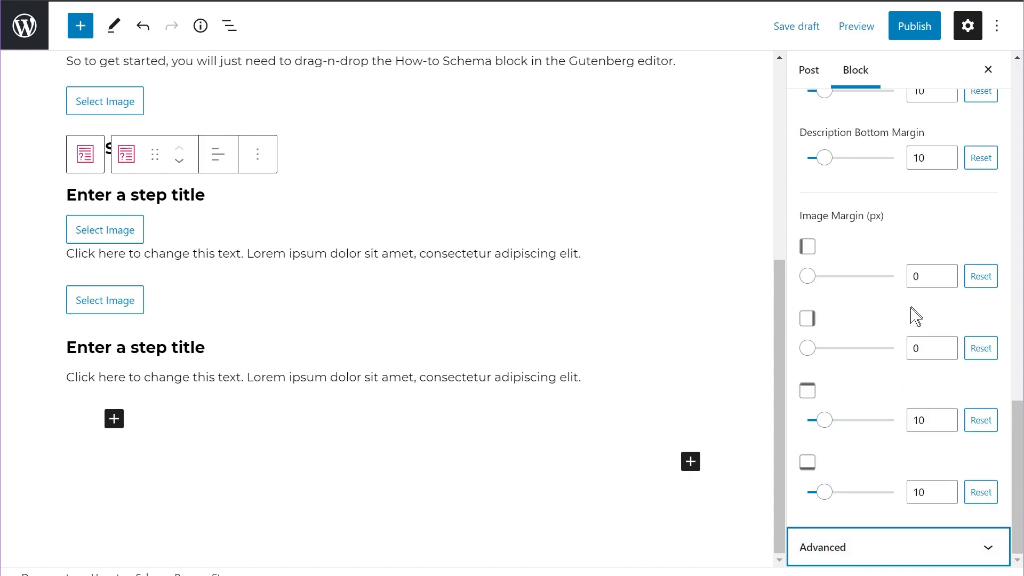
{"action": "scroll", "coordinate": [893, 257], "scroll_direction": "up", "scroll_amount": 5}
{"action": "scroll", "coordinate": [893, 257], "scroll_direction": "up", "scroll_amount": 6}
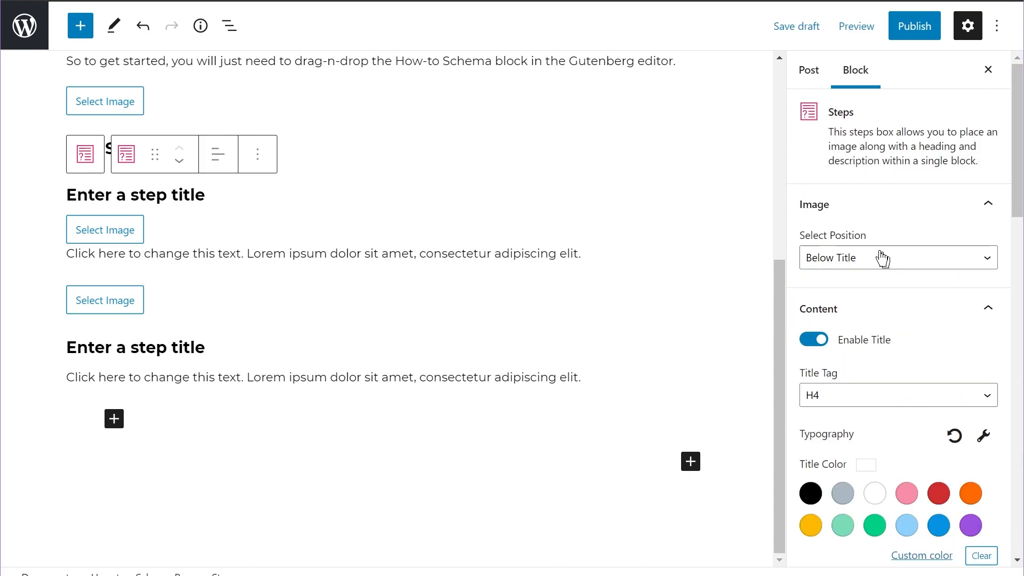
- Set the second step's image position to Below Title as well
{"action": "left_click", "coordinate": [190, 348]}
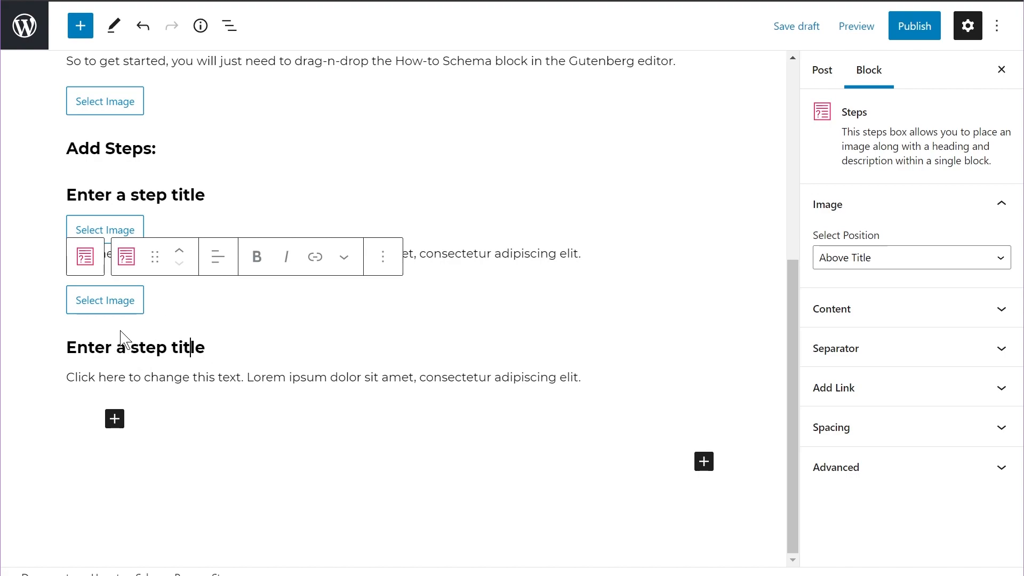
{"action": "left_click", "coordinate": [906, 258]}
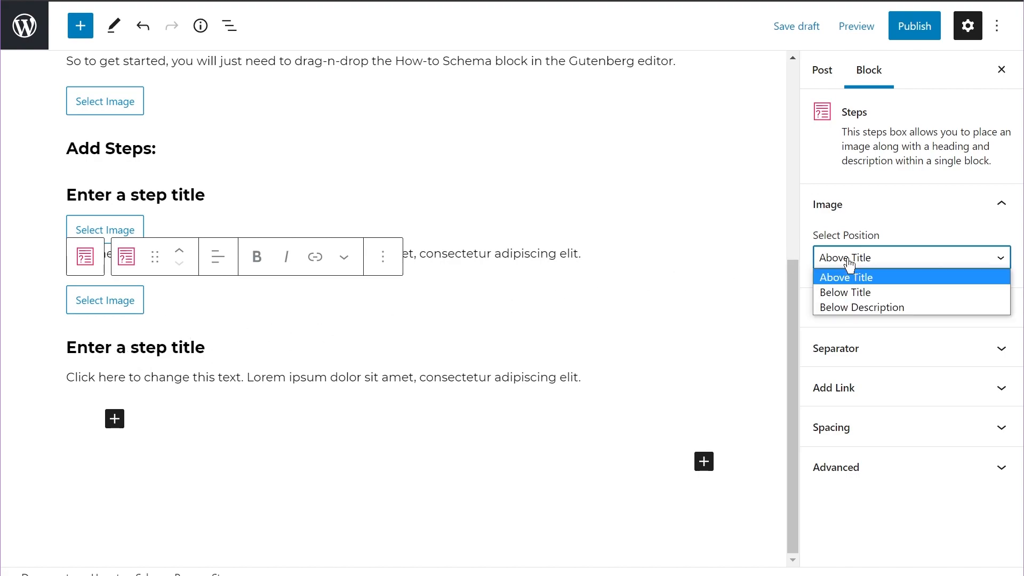
{"action": "left_click", "coordinate": [850, 292]}
{"action": "scroll", "coordinate": [619, 267], "scroll_direction": "up", "scroll_amount": 3}
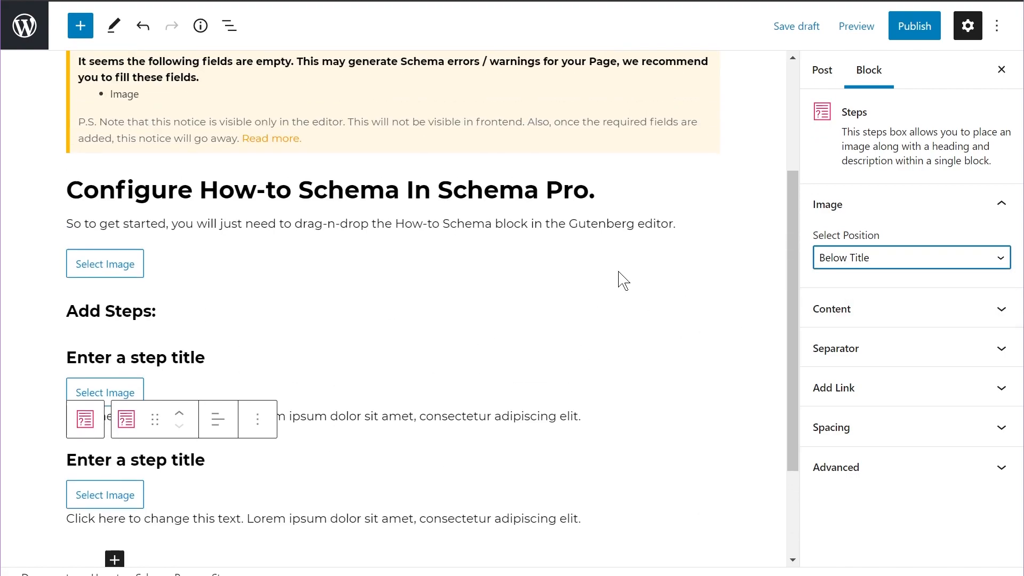
- Add a third step at the end of the How-to block and remove it again
{"action": "left_click", "coordinate": [640, 279]}
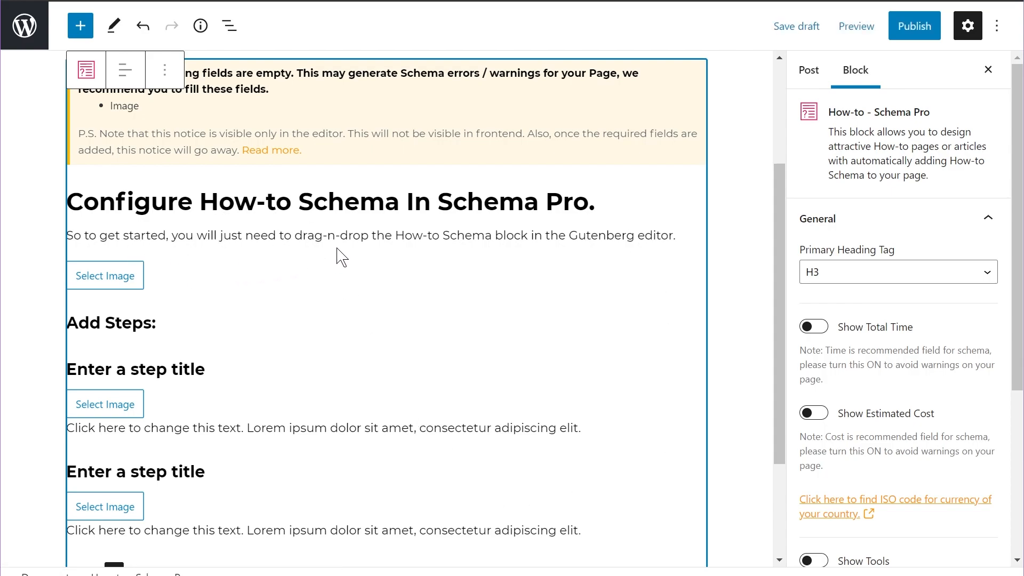
{"action": "scroll", "coordinate": [336, 260], "scroll_direction": "down", "scroll_amount": 3}
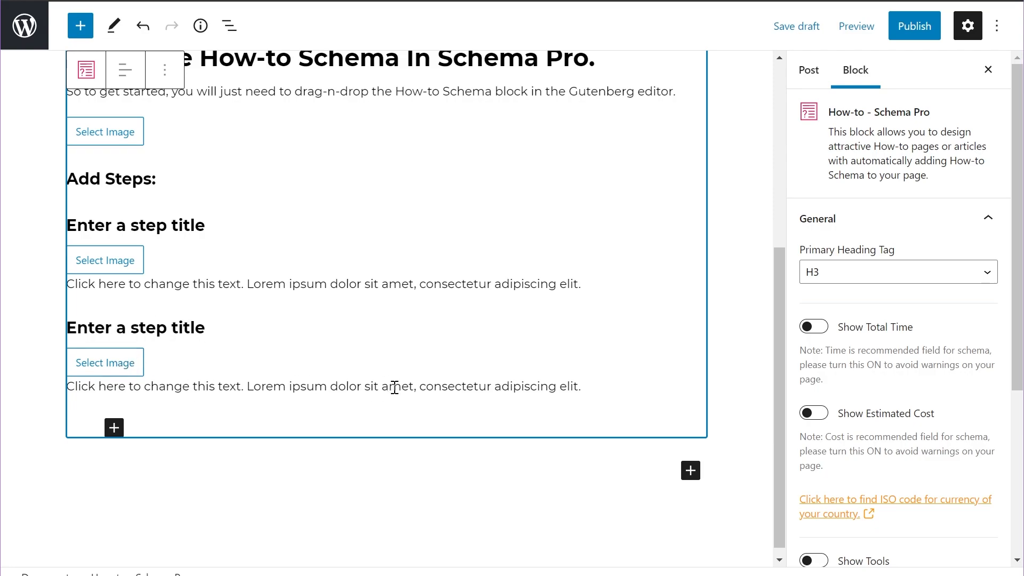
{"action": "left_click", "coordinate": [114, 427]}
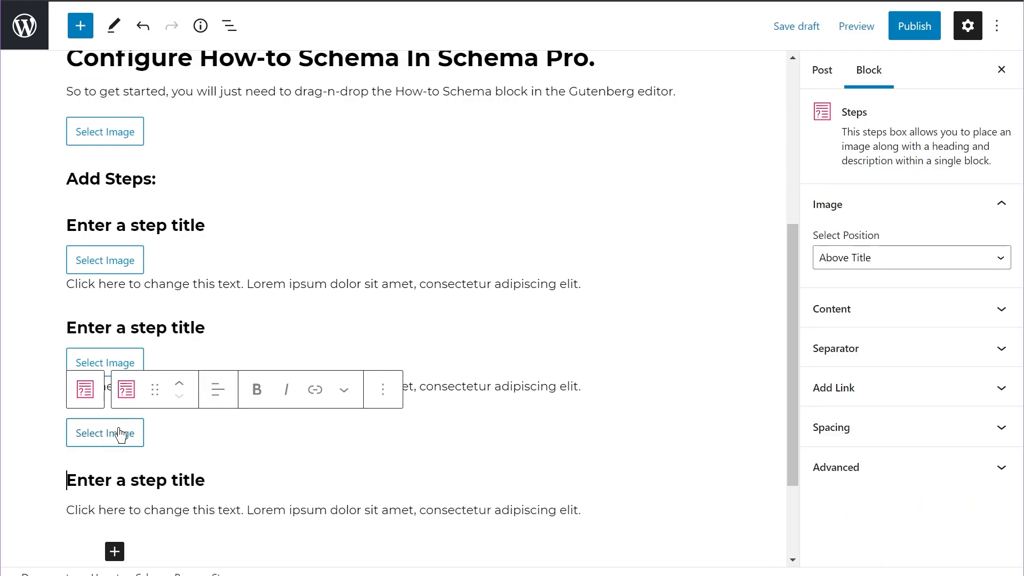
{"action": "scroll", "coordinate": [304, 410], "scroll_direction": "down", "scroll_amount": 3}
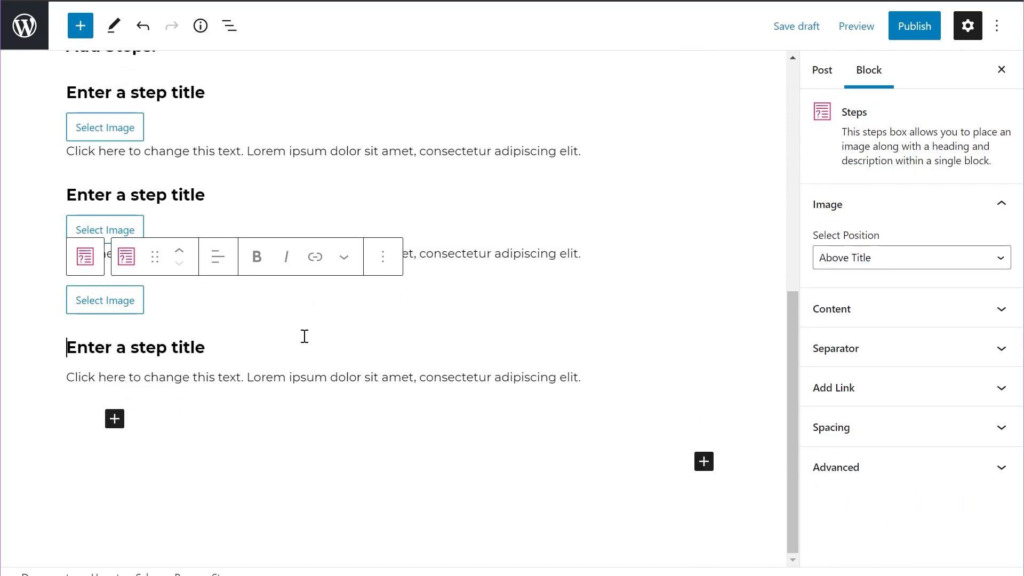
{"action": "left_click", "coordinate": [390, 262]}
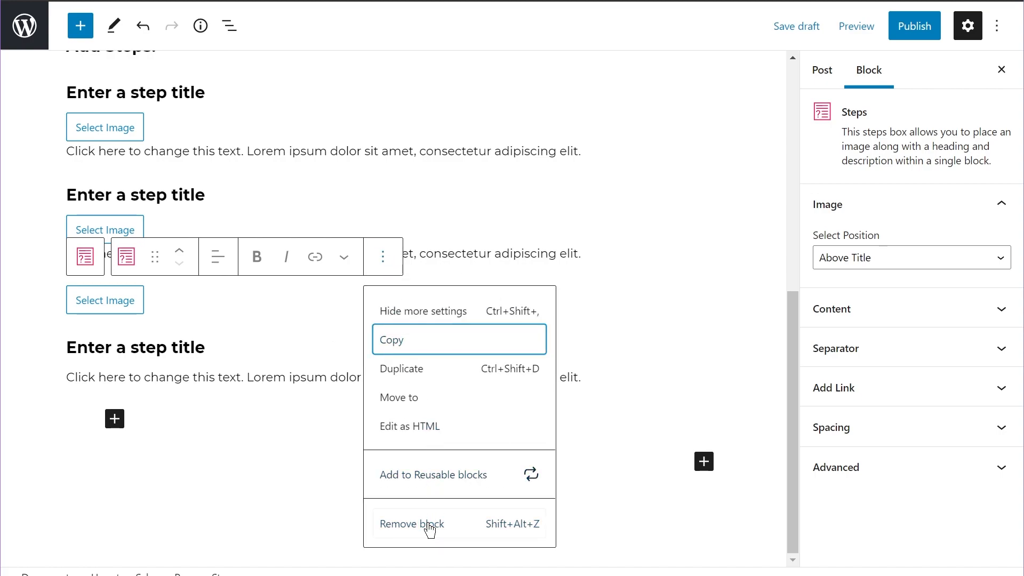
{"action": "left_click", "coordinate": [402, 525]}
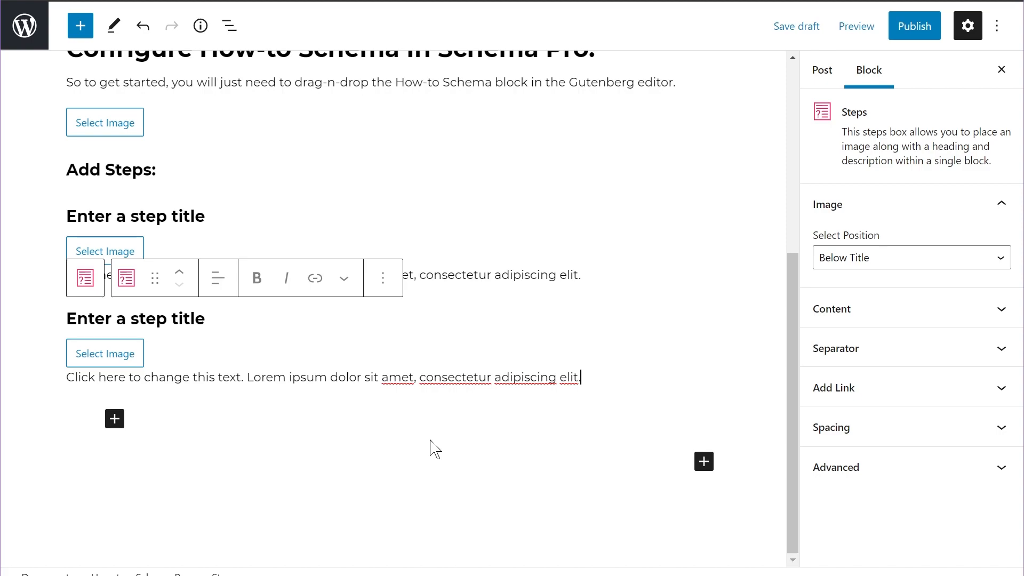
- Review the completed How to Tie a Tie block, from its description and image through time, cost, tools and materials to the steps
{"action": "scroll", "coordinate": [488, 419], "scroll_direction": "up", "scroll_amount": 3}
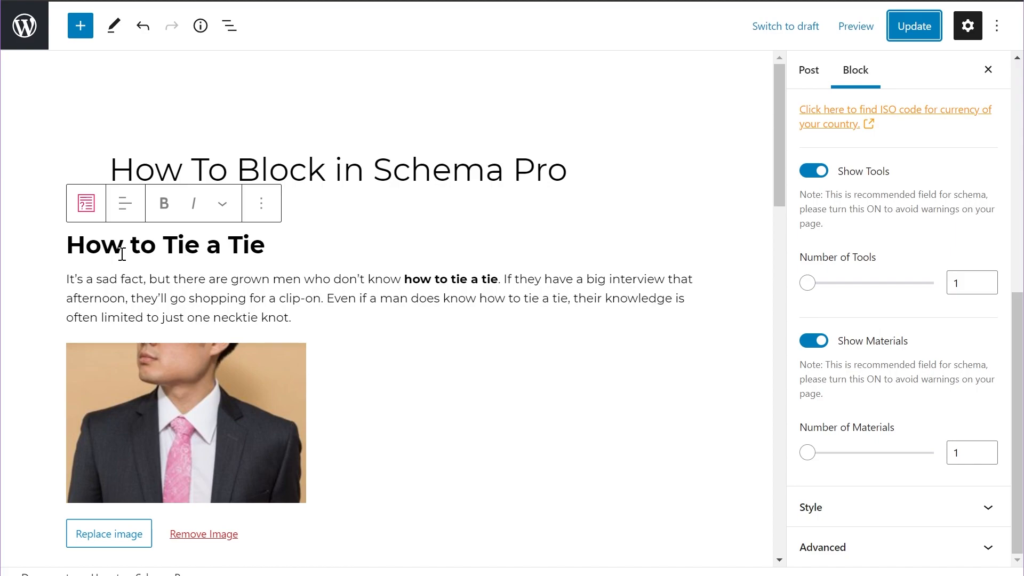
{"action": "scroll", "coordinate": [490, 240], "scroll_direction": "down", "scroll_amount": 3}
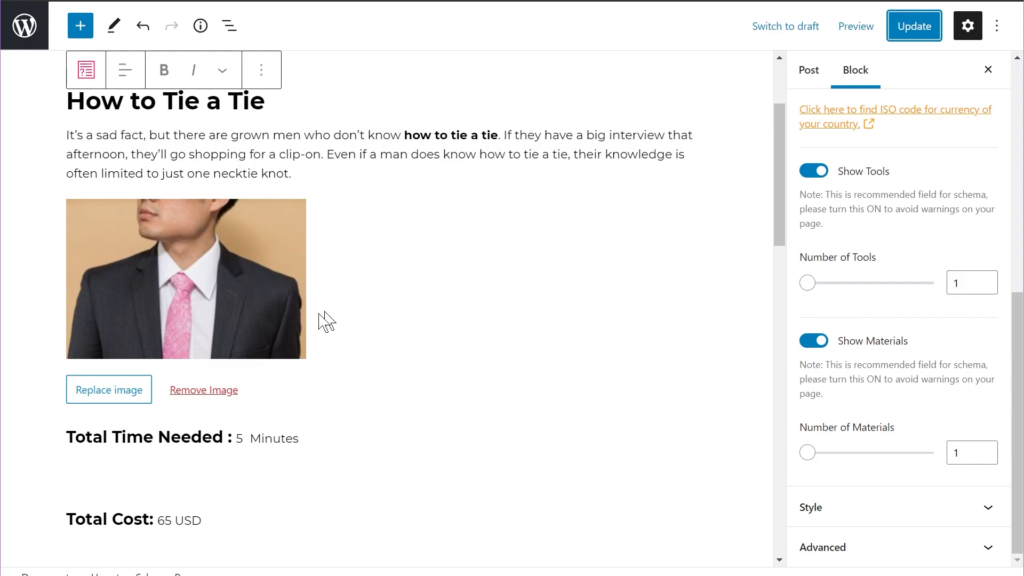
{"action": "scroll", "coordinate": [82, 418], "scroll_direction": "down", "scroll_amount": 3}
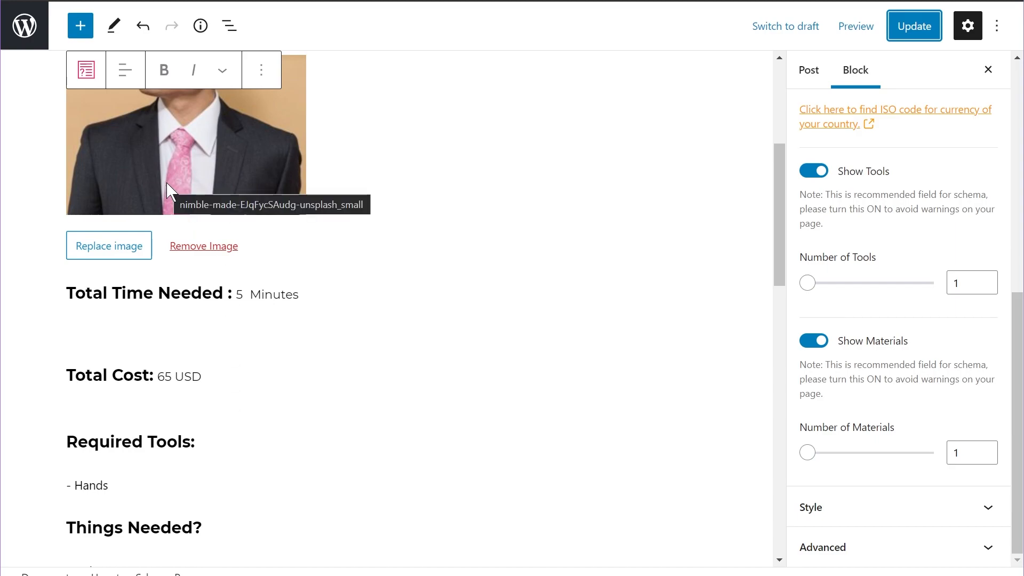
{"action": "scroll", "coordinate": [200, 426], "scroll_direction": "down", "scroll_amount": 3}
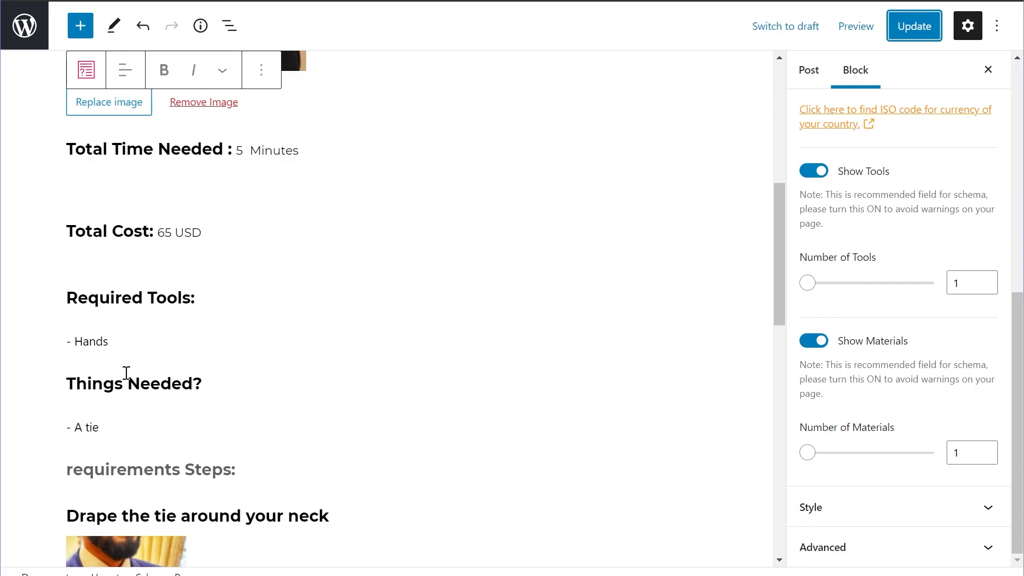
{"action": "scroll", "coordinate": [405, 327], "scroll_direction": "down", "scroll_amount": 6}
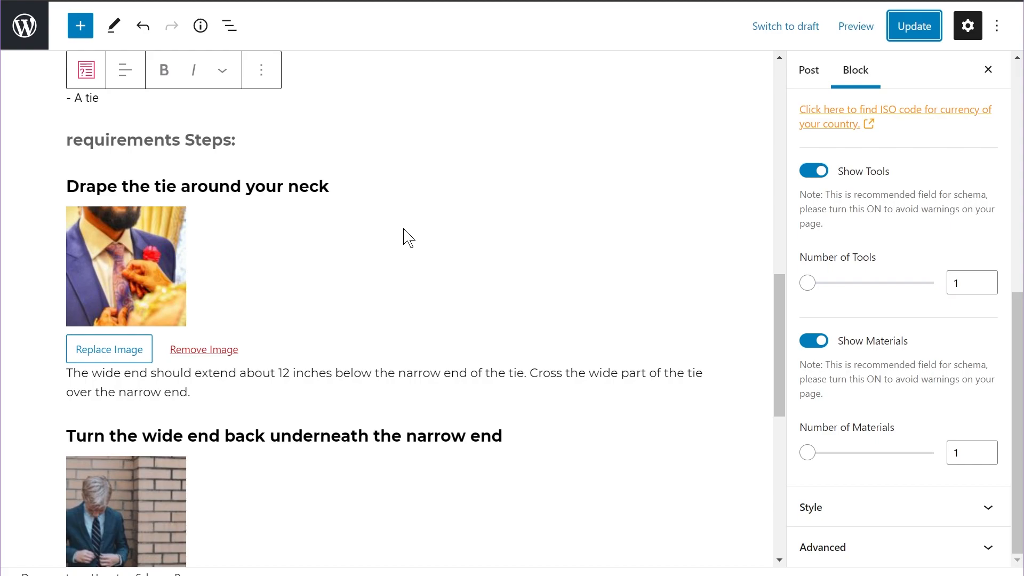
{"action": "scroll", "coordinate": [404, 235], "scroll_direction": "down", "scroll_amount": 5}
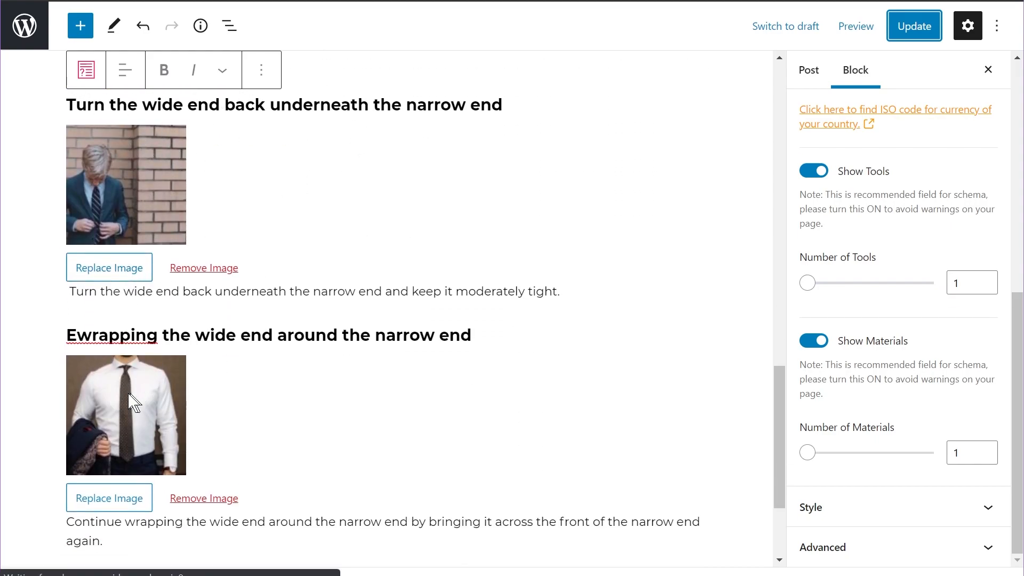
- Correct the misspelled first word of the third step's title to "Wrapping"
{"action": "left_click", "coordinate": [85, 333]}
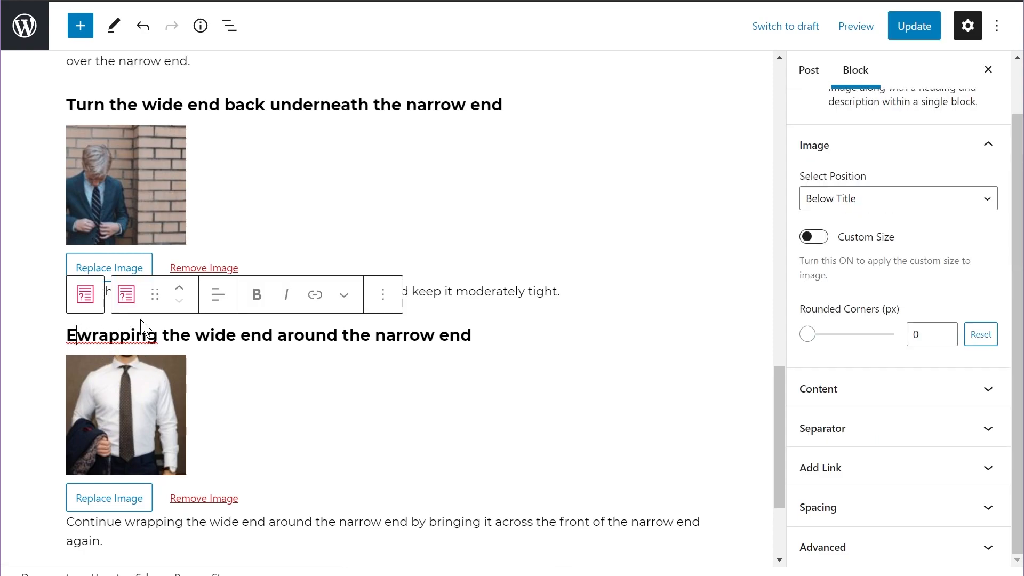
{"action": "key", "text": "BackSpace"}
{"action": "key", "text": "Delete"}
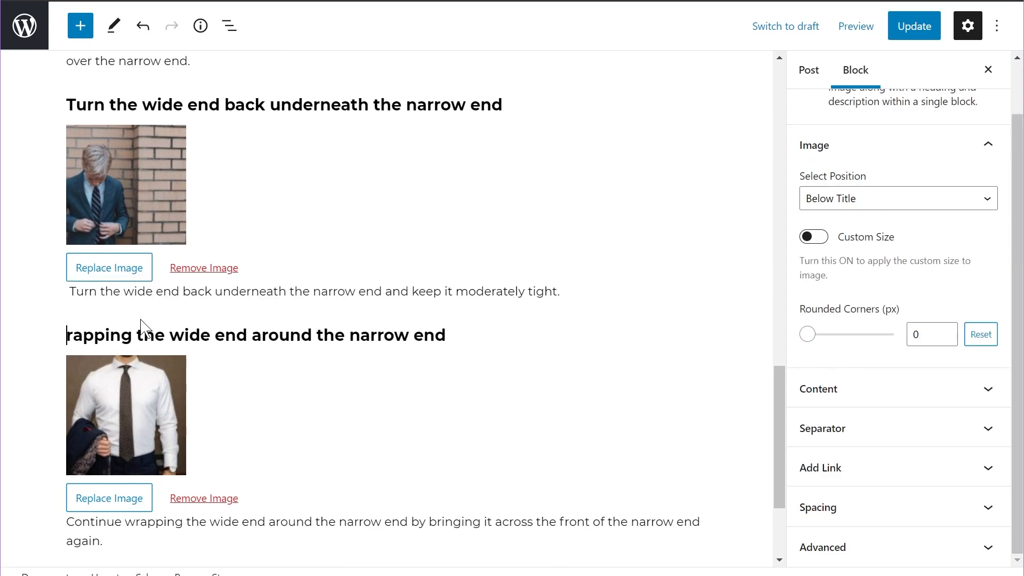
{"action": "type", "text": "W"}
{"action": "scroll", "coordinate": [258, 290], "scroll_direction": "down", "scroll_amount": 3}
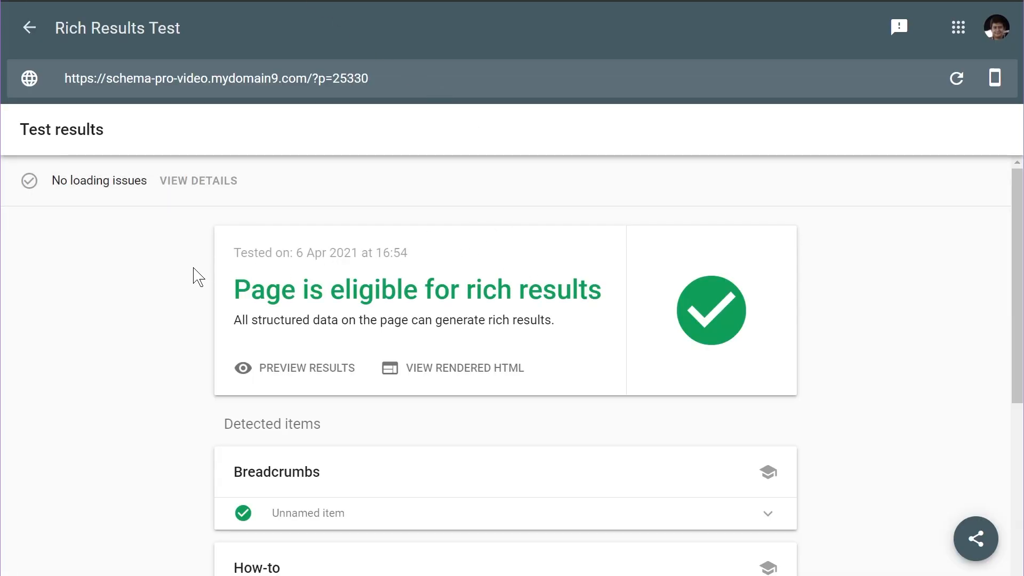
- In the Rich Results Test, expand the detected How to Tie a Tie item and examine its description, image, cost, tool, supply and step properties
{"action": "scroll", "coordinate": [555, 240], "scroll_direction": "down", "scroll_amount": 5}
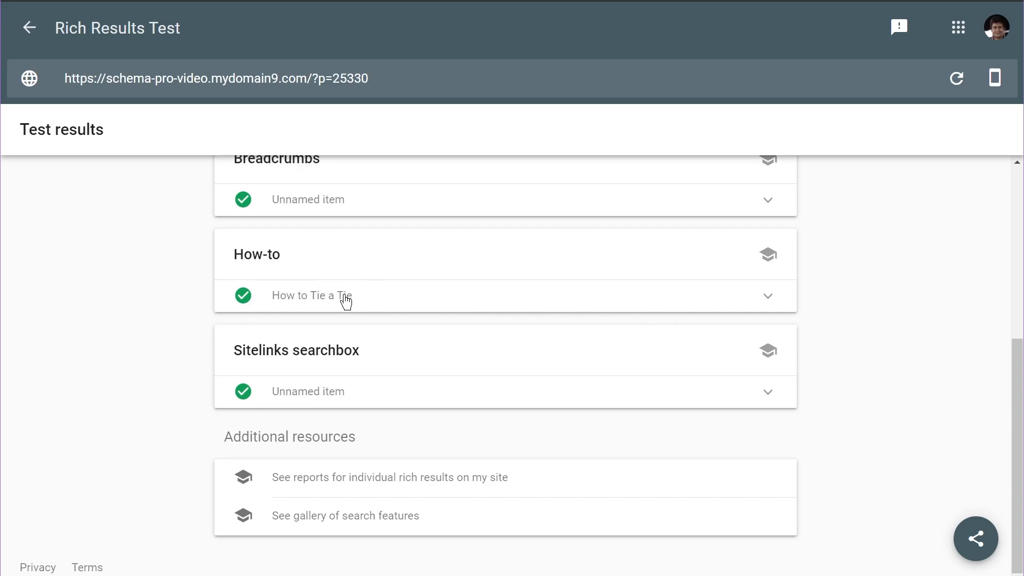
{"action": "left_click", "coordinate": [294, 299]}
{"action": "scroll", "coordinate": [592, 267], "scroll_direction": "down", "scroll_amount": 10}
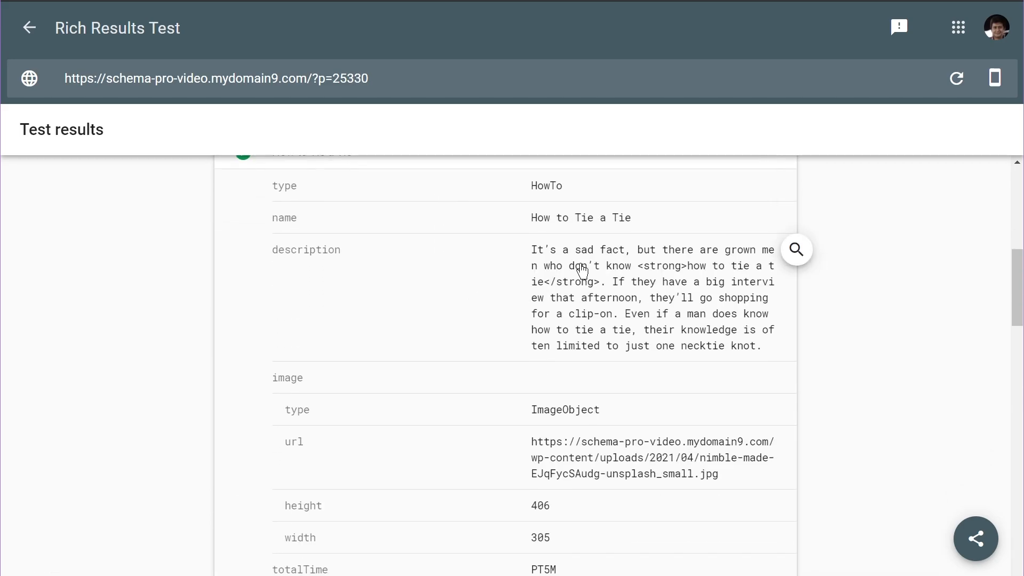
{"action": "scroll", "coordinate": [608, 264], "scroll_direction": "down", "scroll_amount": 1}
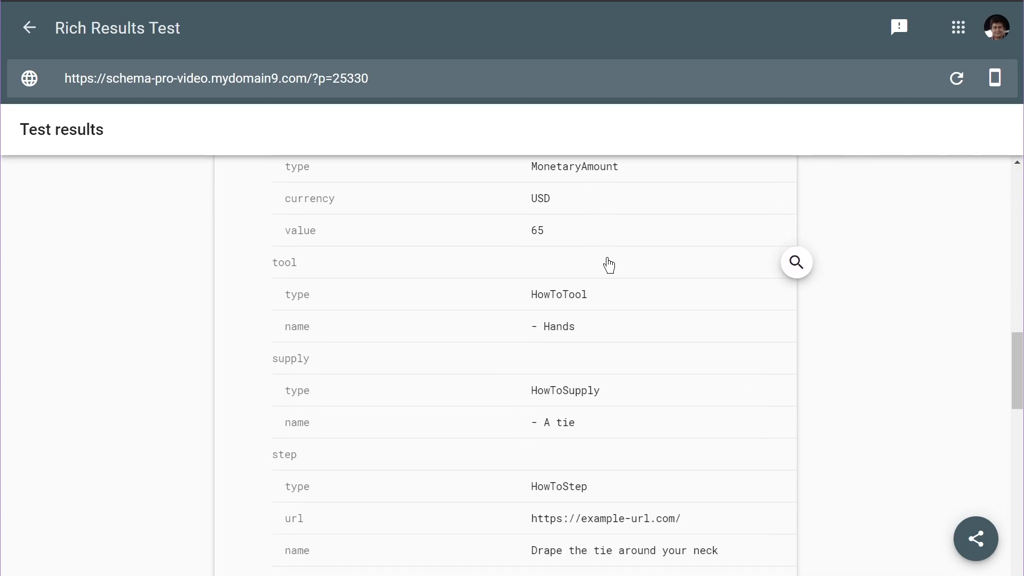
{"action": "scroll", "coordinate": [608, 264], "scroll_direction": "down", "scroll_amount": 9}
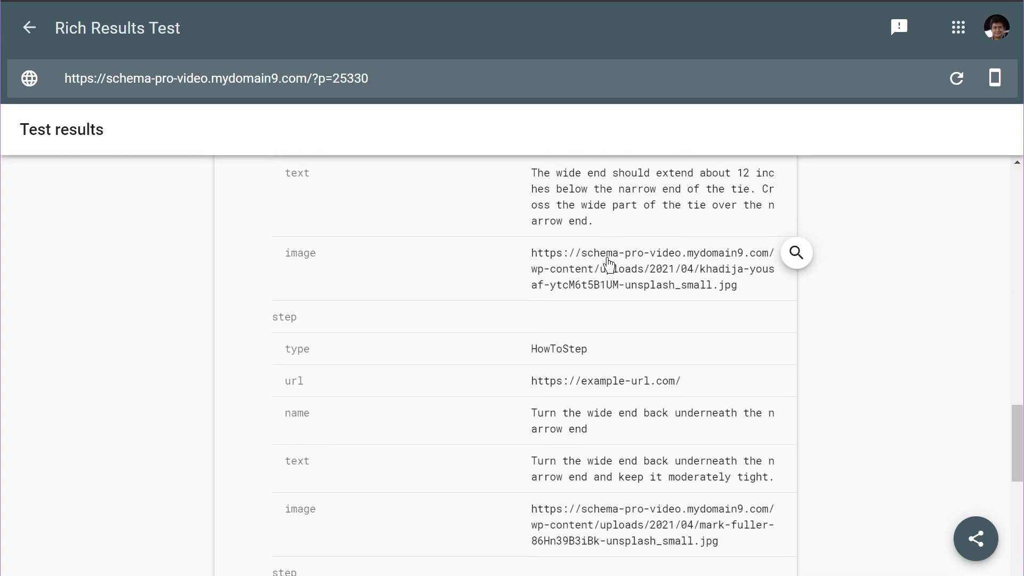
{"action": "scroll", "coordinate": [608, 273], "scroll_direction": "up", "scroll_amount": 3}
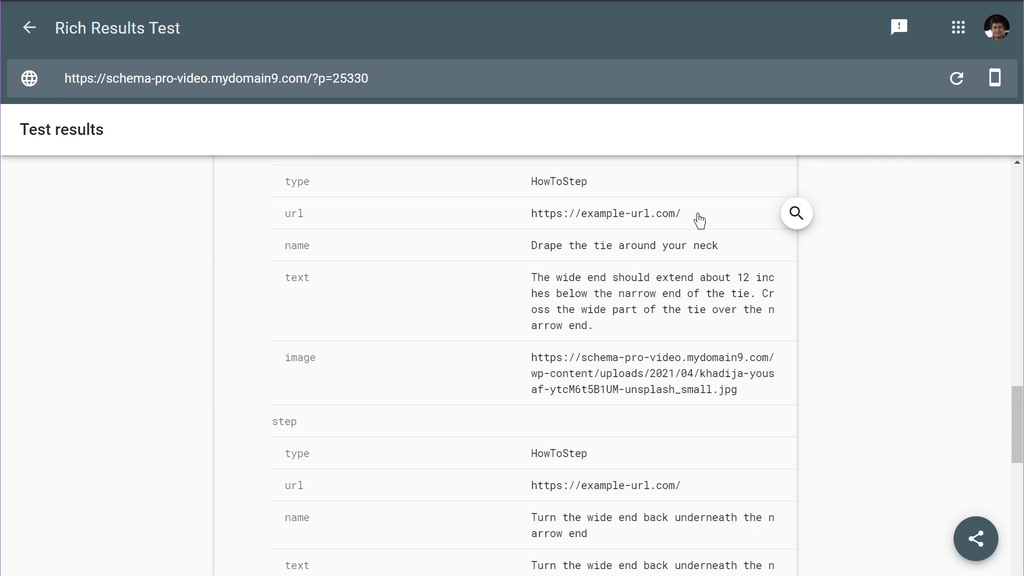
{"action": "scroll", "coordinate": [701, 223], "scroll_direction": "down", "scroll_amount": 12}
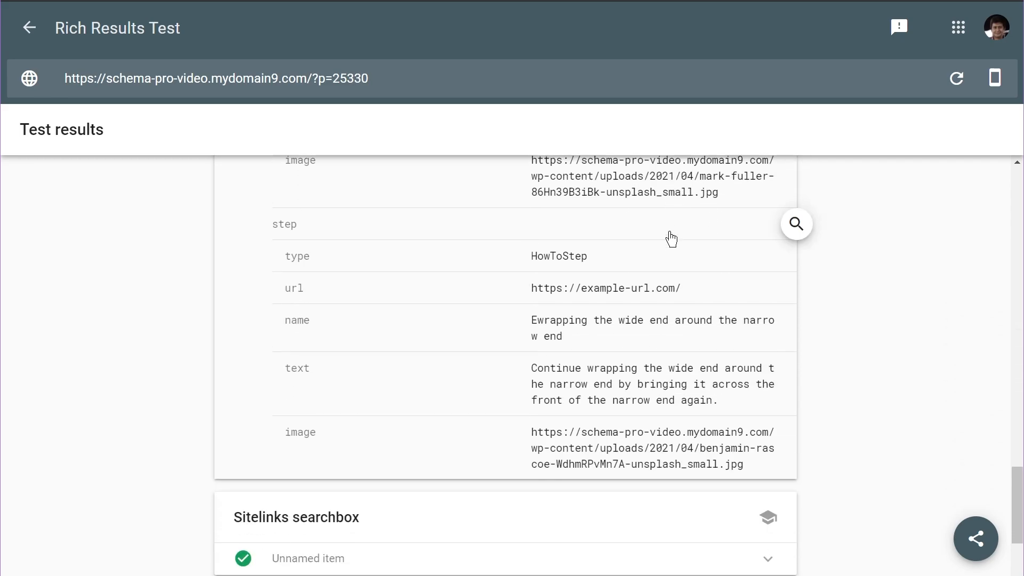
{"action": "scroll", "coordinate": [670, 245], "scroll_direction": "up", "scroll_amount": 7}
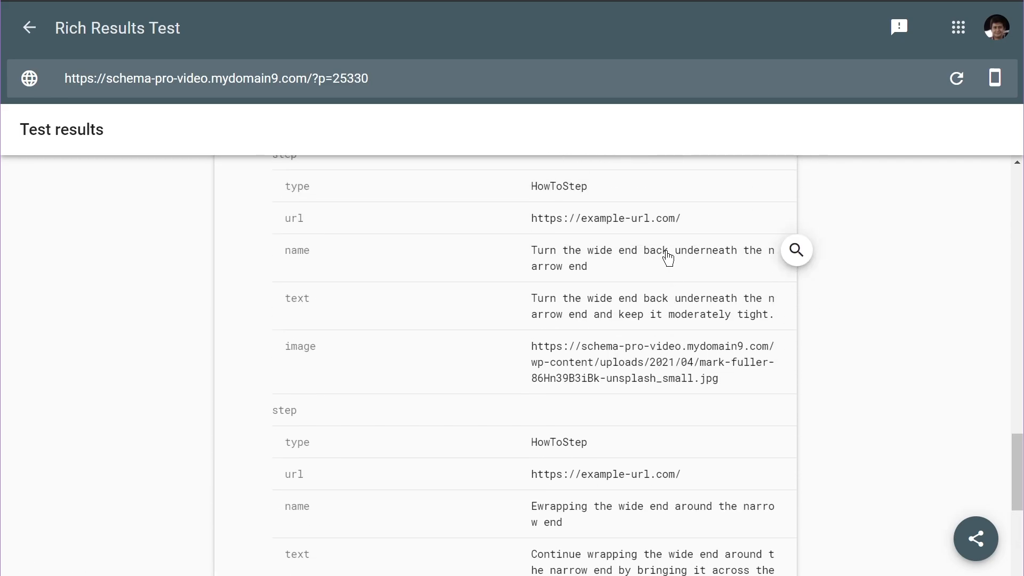
{"action": "scroll", "coordinate": [668, 259], "scroll_direction": "up", "scroll_amount": 20}
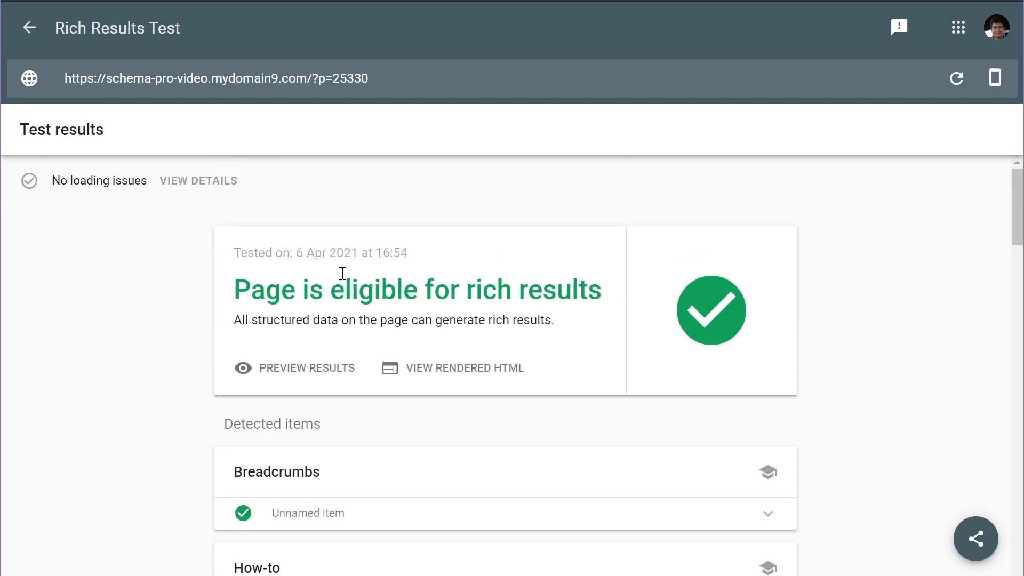
- Open the preview of the rich results and examine the Result type 1 search appearance on a smartphone
{"action": "left_click", "coordinate": [294, 379]}
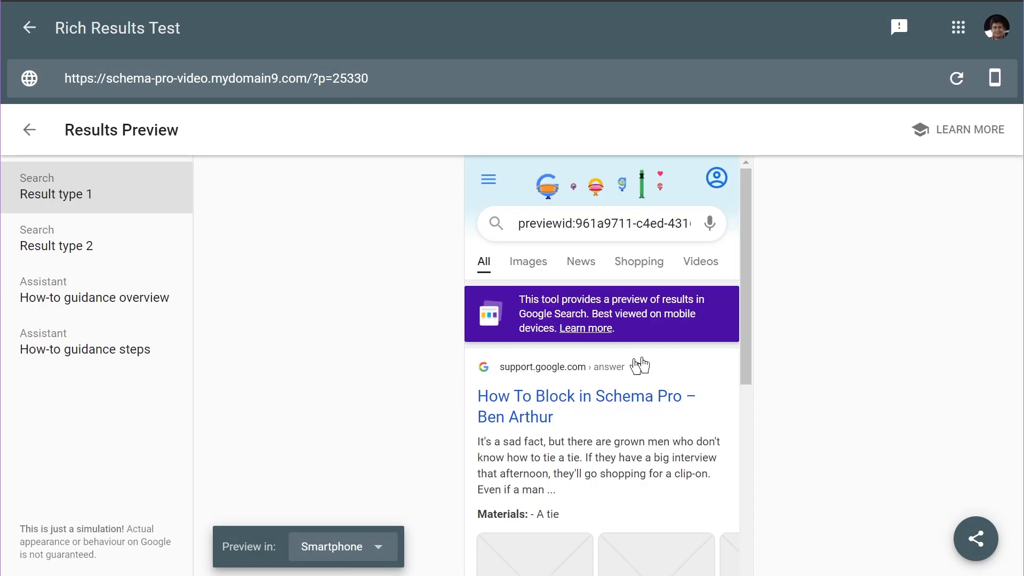
{"action": "left_click_drag", "start_coordinate": [745, 309], "coordinate": [746, 368]}
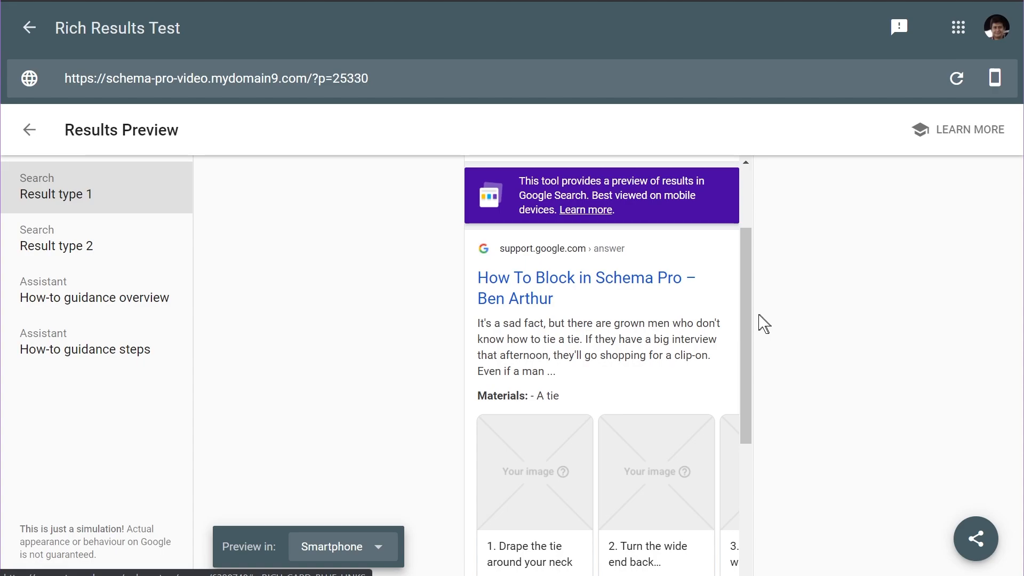
{"action": "mouse_move", "coordinate": [750, 315]}
{"action": "left_mouse_down"}
{"action": "mouse_move", "coordinate": [745, 354]}
{"action": "mouse_move", "coordinate": [746, 330]}
{"action": "left_mouse_up"}
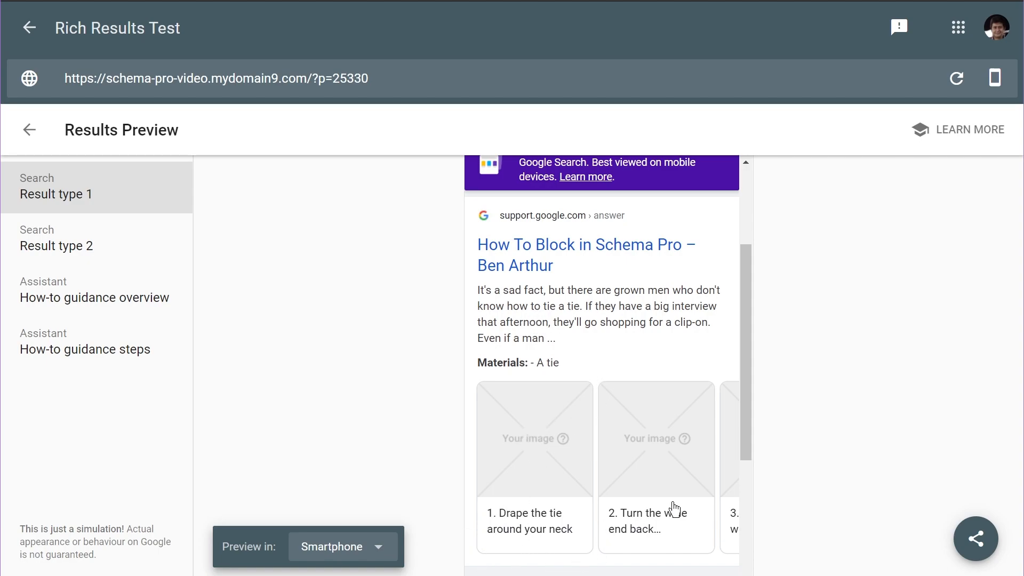
{"action": "left_click_drag", "start_coordinate": [743, 437], "coordinate": [745, 472]}
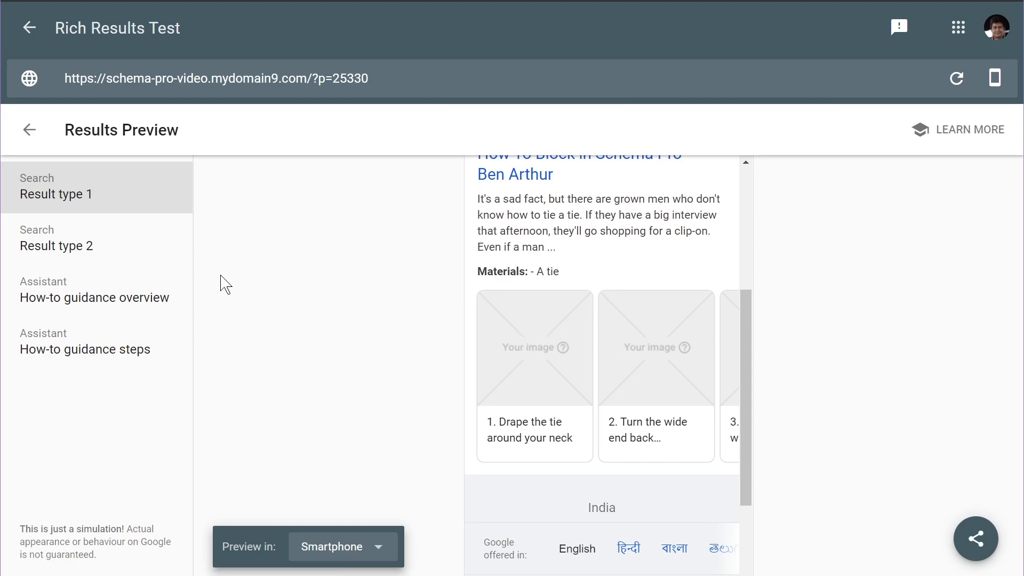
- Examine the Result type 2 search preview, expanding and collapsing the first two tie-tying steps
{"action": "left_click", "coordinate": [104, 252]}
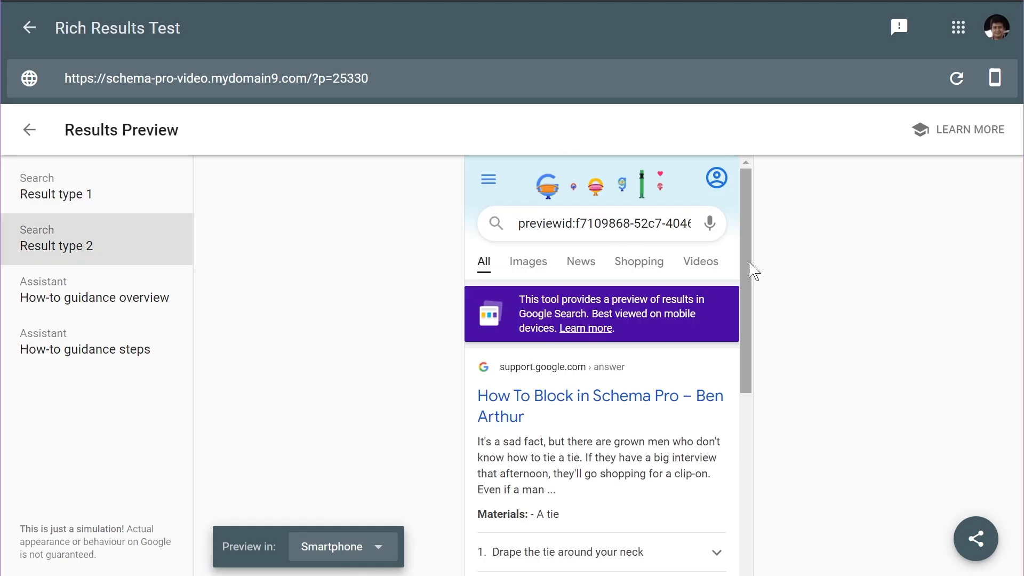
{"action": "left_click_drag", "start_coordinate": [750, 270], "coordinate": [751, 356]}
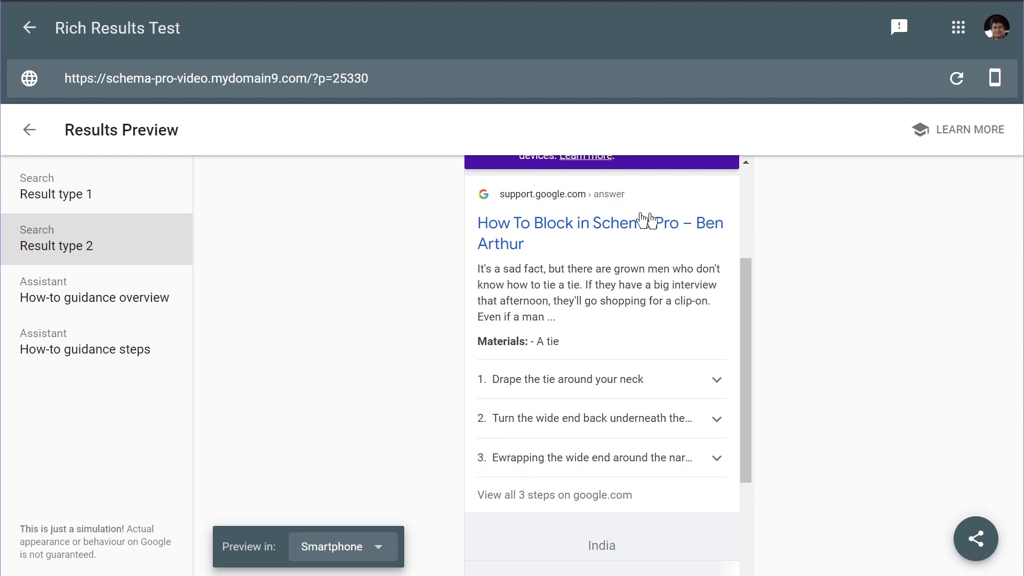
{"action": "left_click", "coordinate": [722, 381]}
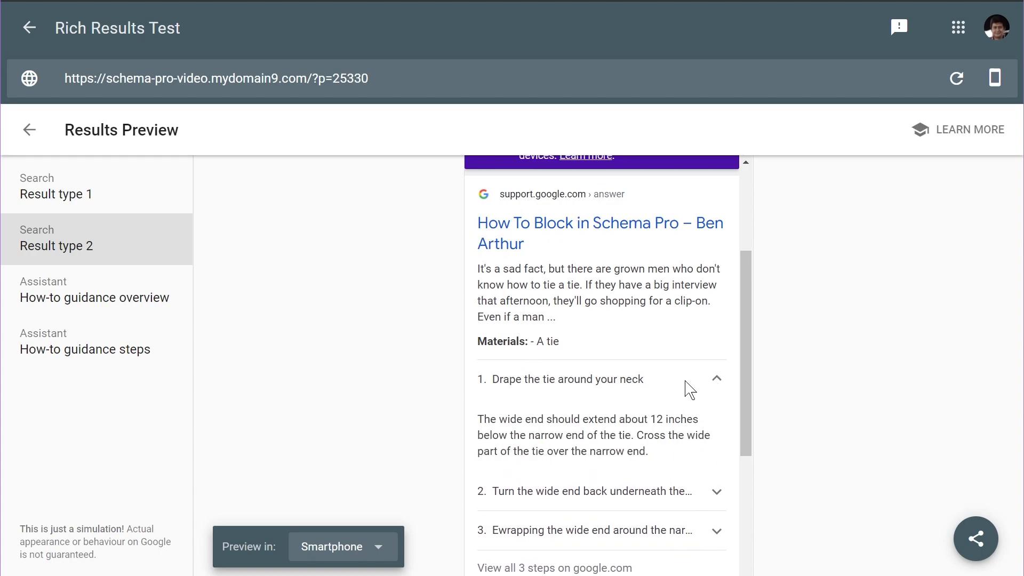
{"action": "left_click", "coordinate": [719, 383]}
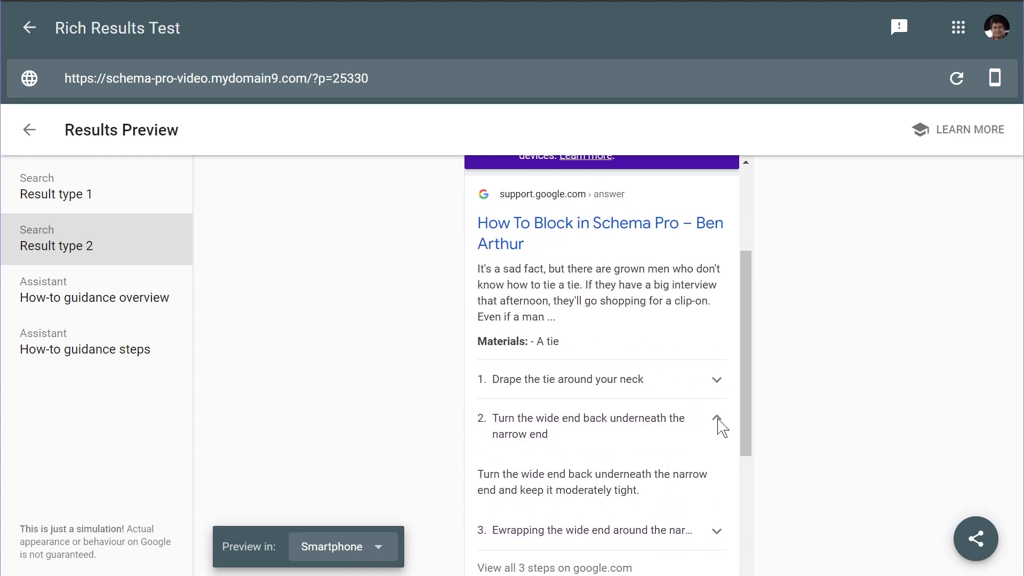
{"action": "left_click", "coordinate": [717, 419]}
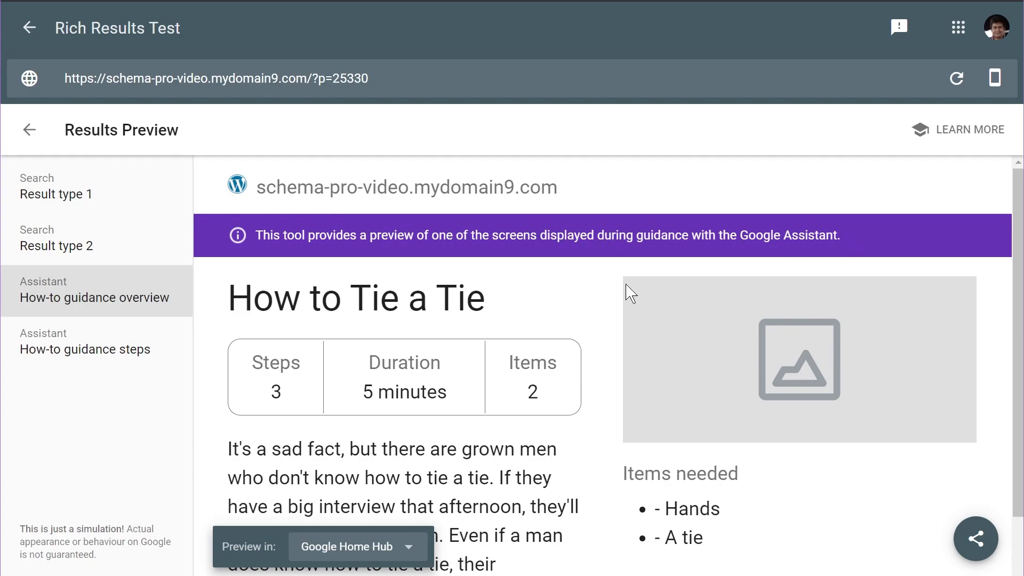
- Examine the Assistant How-to guidance overview preview and check its available preview devices
{"action": "scroll", "coordinate": [626, 290], "scroll_direction": "down", "scroll_amount": 1}
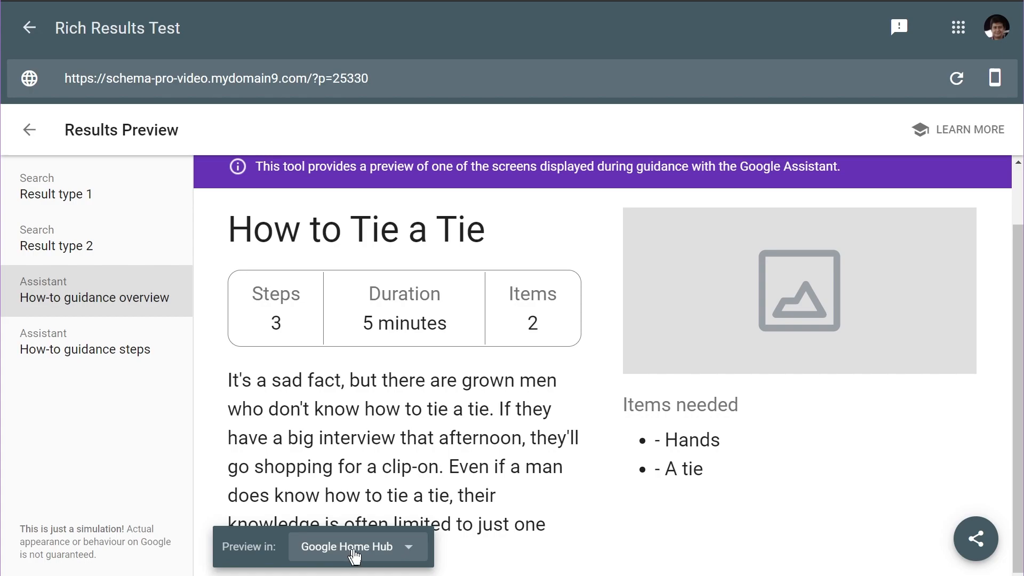
{"action": "left_click", "coordinate": [391, 554]}
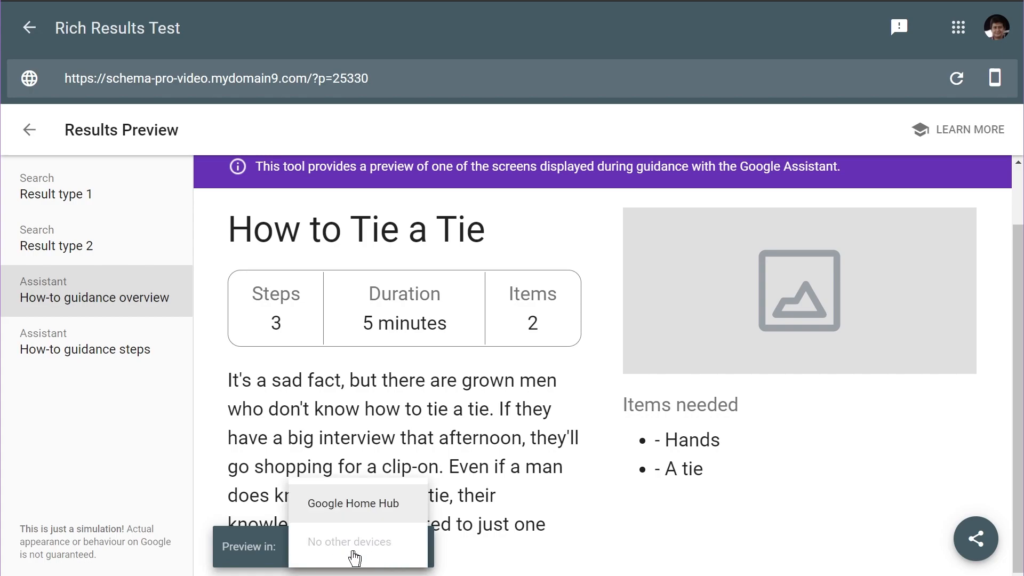
{"action": "left_click", "coordinate": [515, 523]}
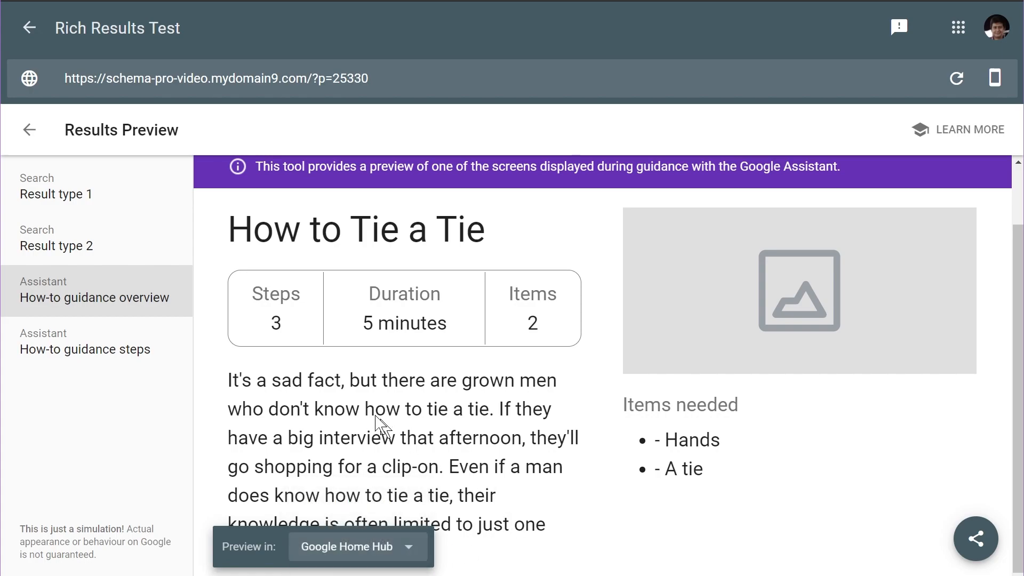
- Examine the Assistant How-to guidance steps preview and its available devices, and return to the Result type 1 preview
{"action": "left_click", "coordinate": [76, 349]}
{"action": "scroll", "coordinate": [544, 358], "scroll_direction": "down", "scroll_amount": 12}
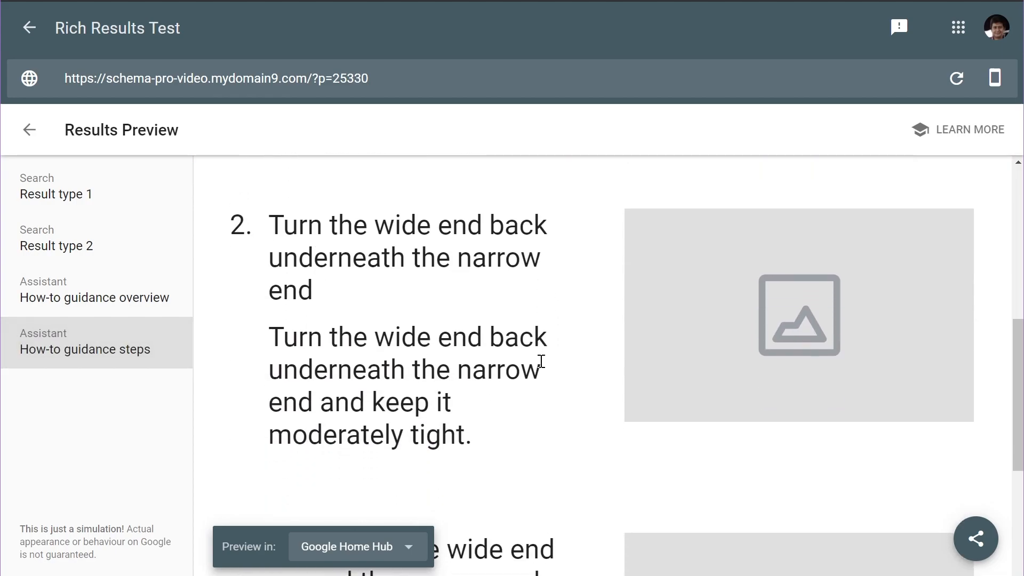
{"action": "scroll", "coordinate": [547, 393], "scroll_direction": "up", "scroll_amount": 10}
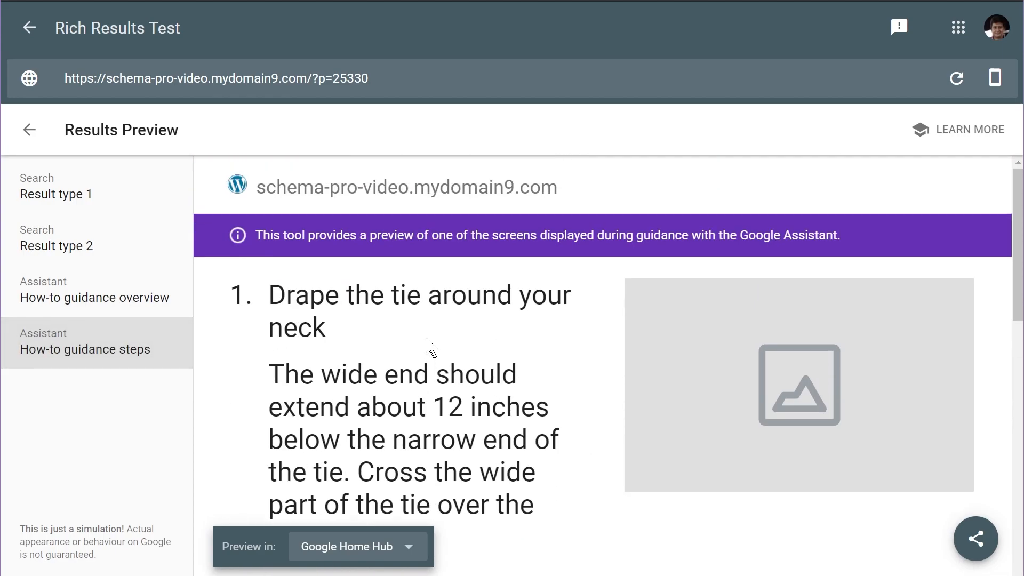
{"action": "left_click", "coordinate": [409, 547]}
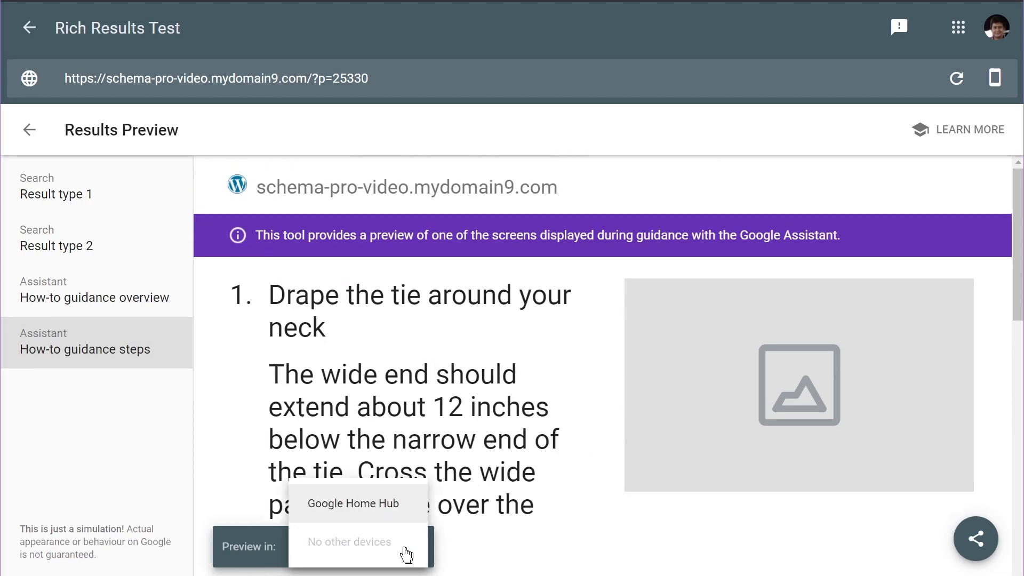
{"action": "left_click", "coordinate": [478, 536]}
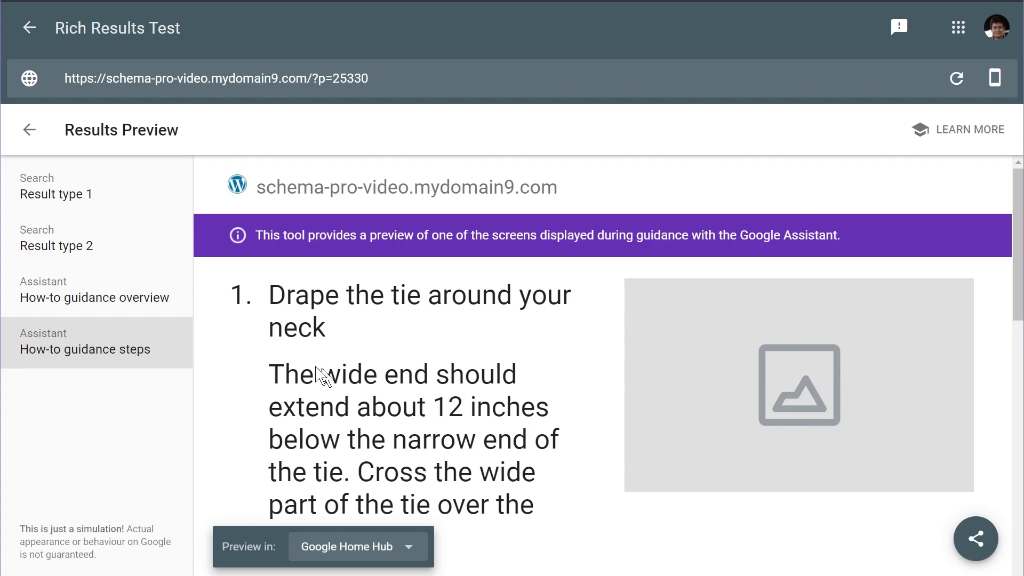
{"action": "left_click", "coordinate": [68, 203]}
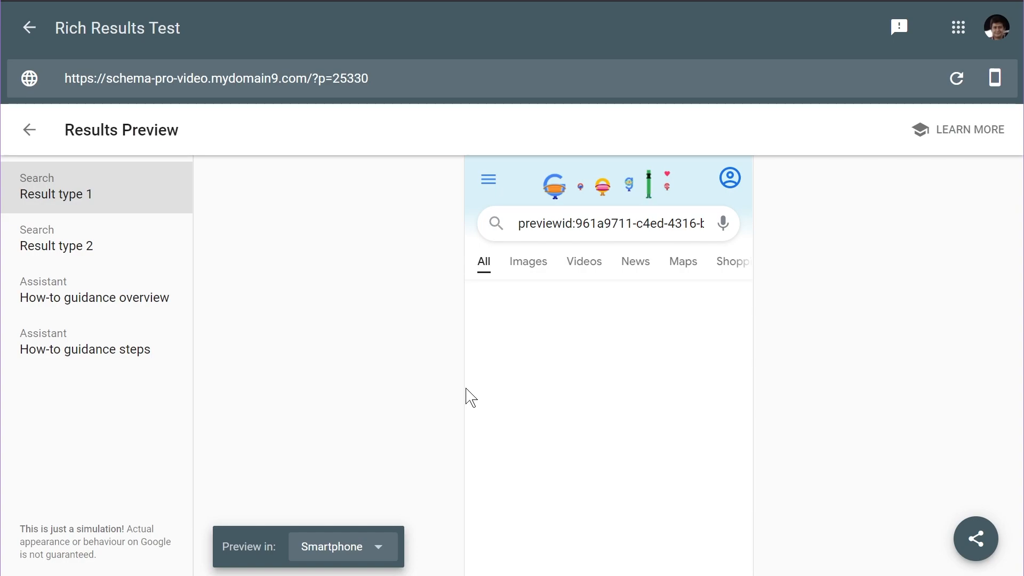